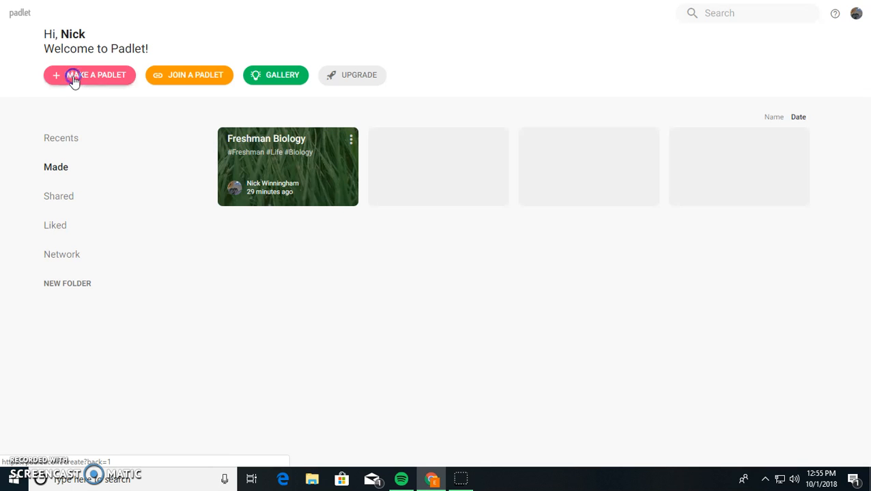
- Start a new padlet and view the blank layouts: Wall, Canvas, Stream, Grid, Shelf and Backchannel
left_click(74, 76)
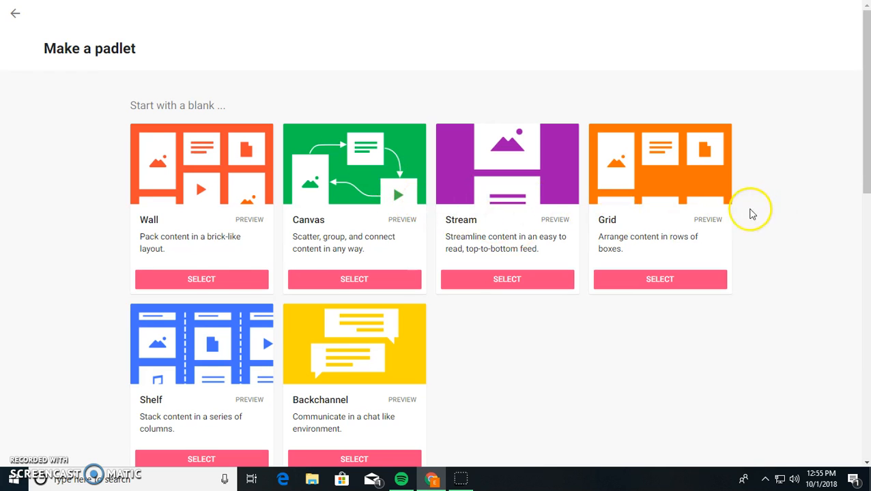
scroll(385, 376, "down", 1)
scroll(210, 292, "down", 1)
scroll(171, 278, "up", 2)
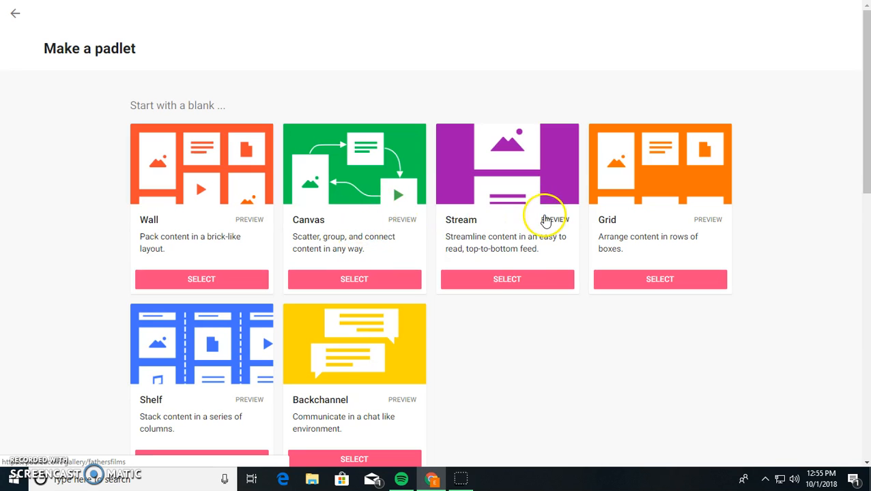
left_click(570, 225)
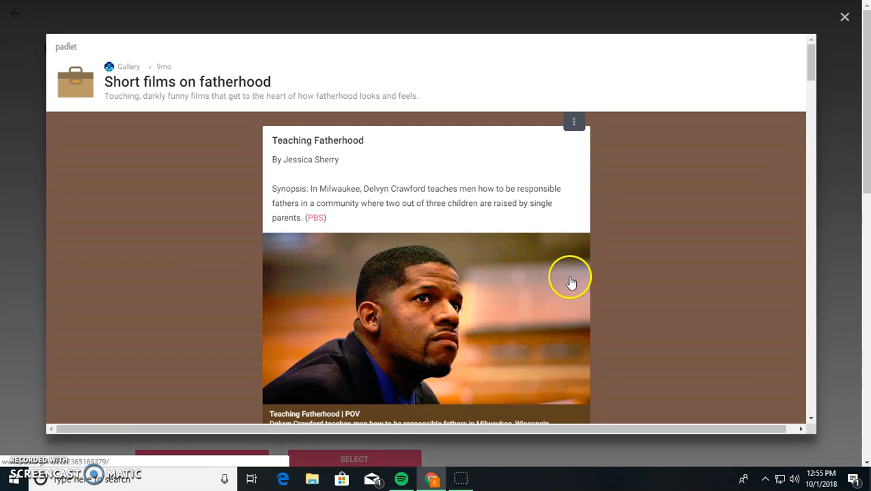
scroll(592, 235, "down", 7)
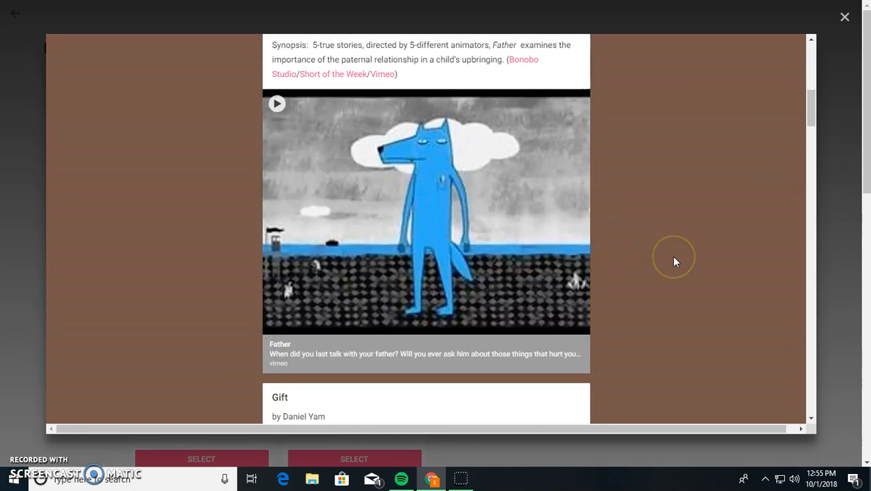
scroll(673, 261, "down", 10)
scroll(672, 258, "down", 15)
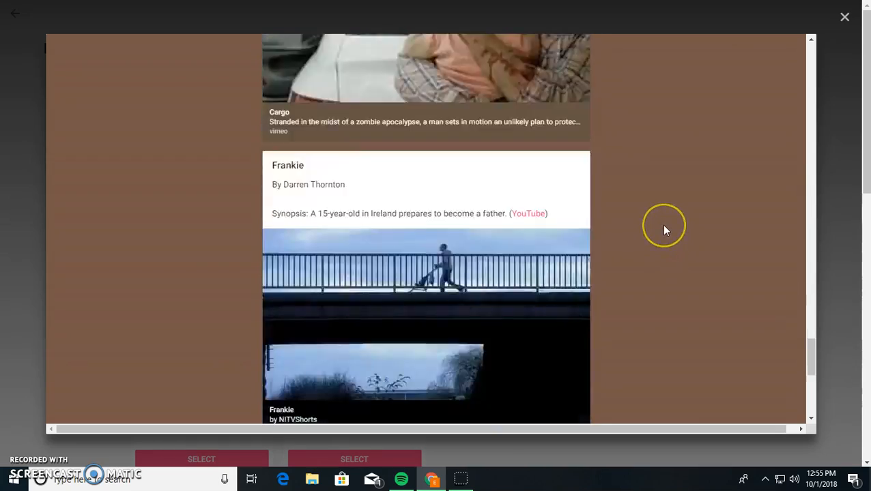
scroll(664, 229, "down", 5)
scroll(581, 249, "up", 10)
scroll(585, 252, "up", 15)
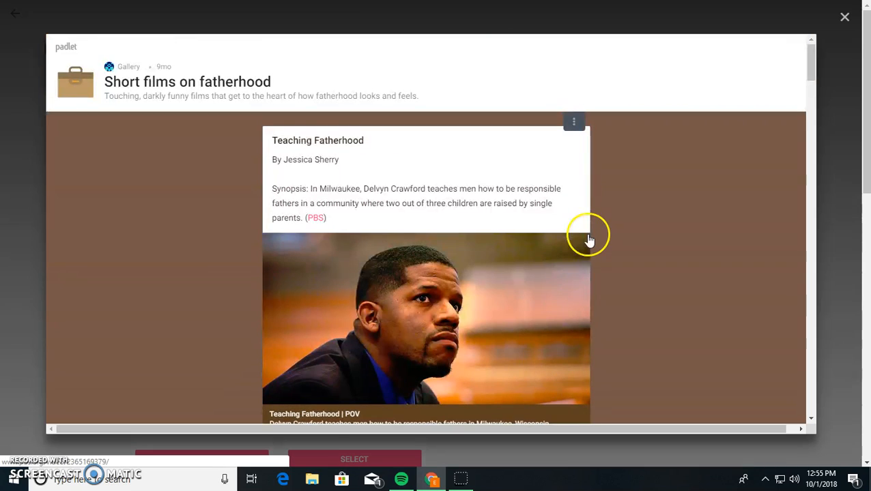
scroll(607, 210, "down", 6)
scroll(609, 211, "down", 4)
scroll(609, 208, "up", 10)
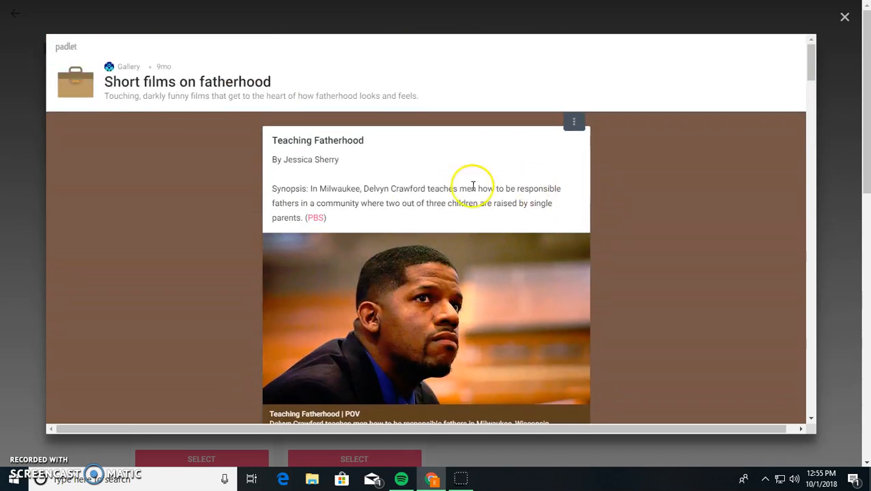
left_click(844, 18)
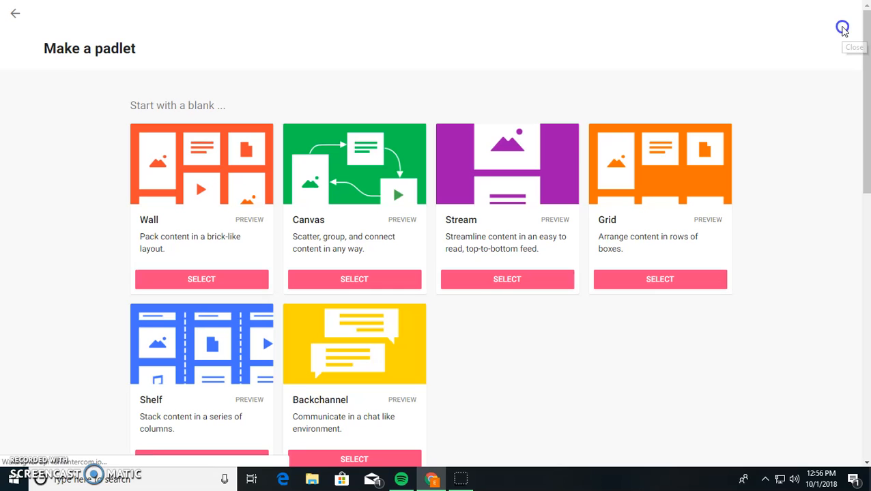
left_click(235, 224)
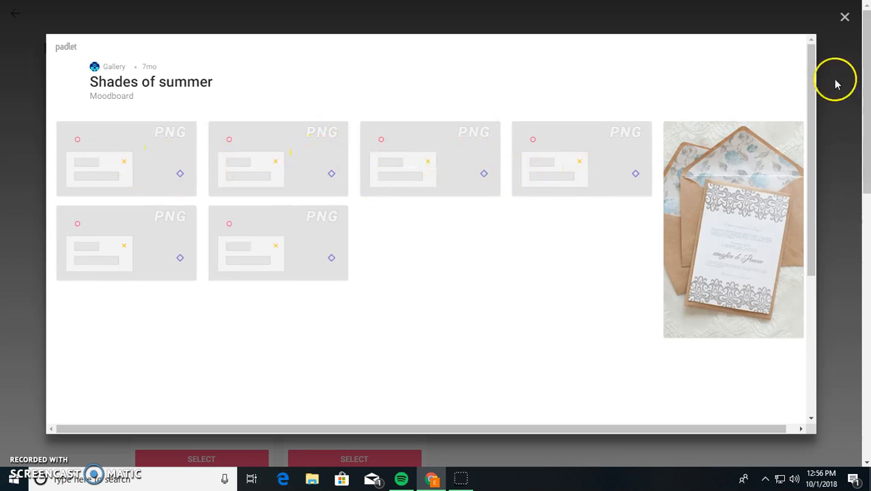
left_click(846, 18)
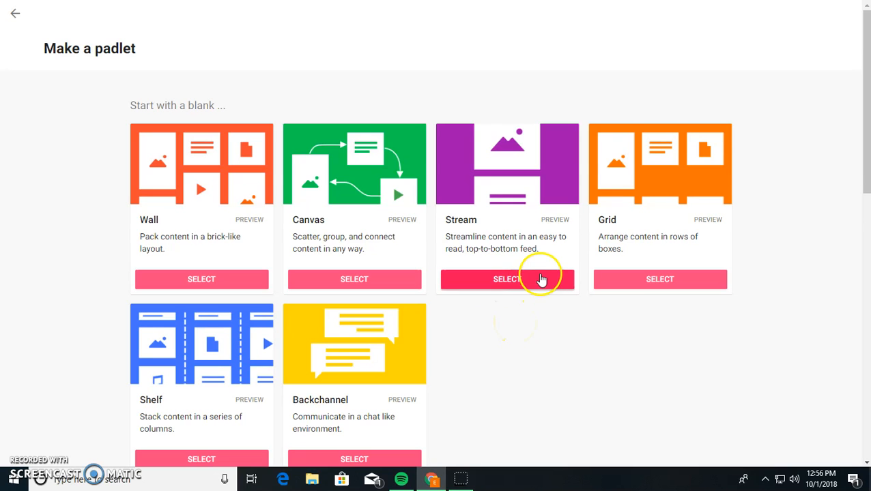
- Create a Stream-layout padlet and replace its default title with 'Freshman Biology'
left_click(540, 278)
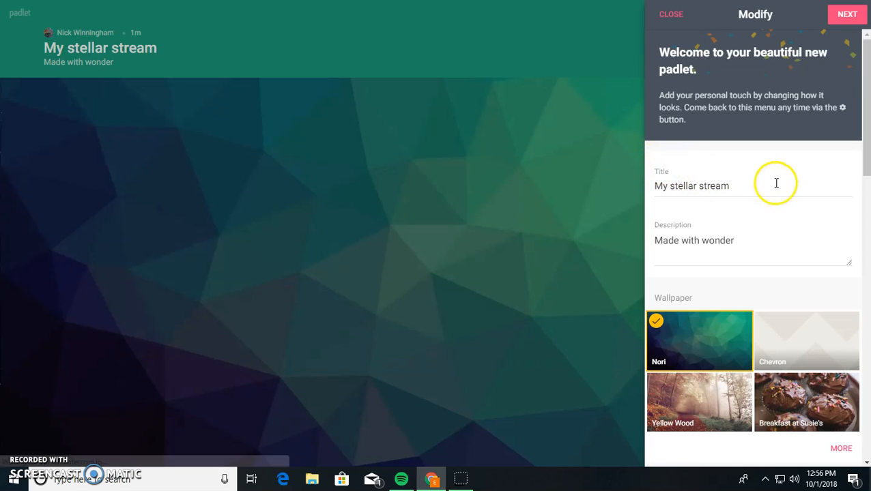
left_click_drag(799, 183, 448, 186)
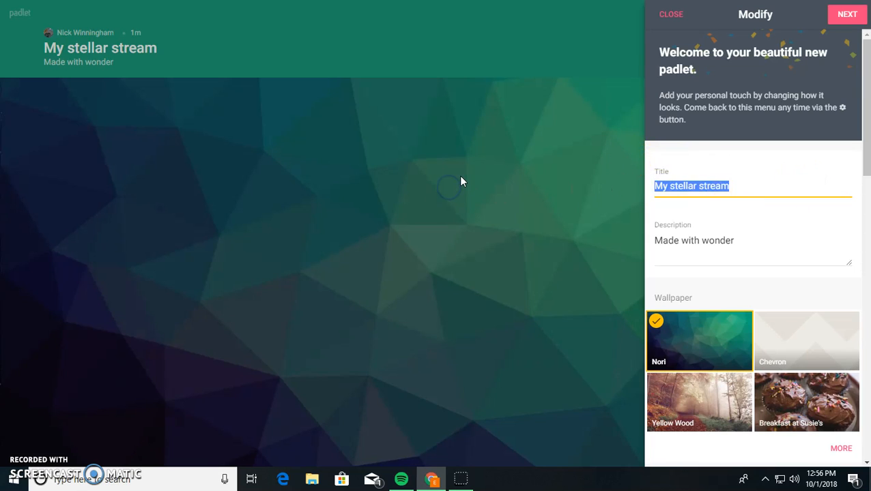
key("BackSpace")
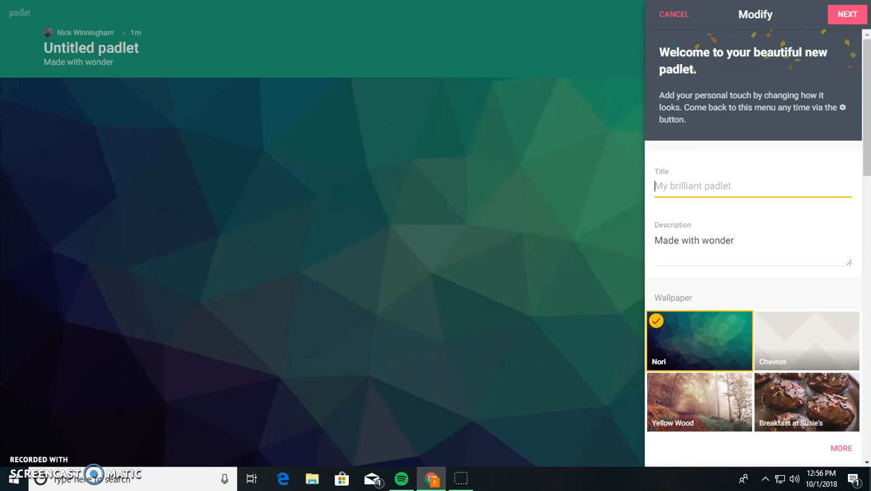
type("Freshman Biology")
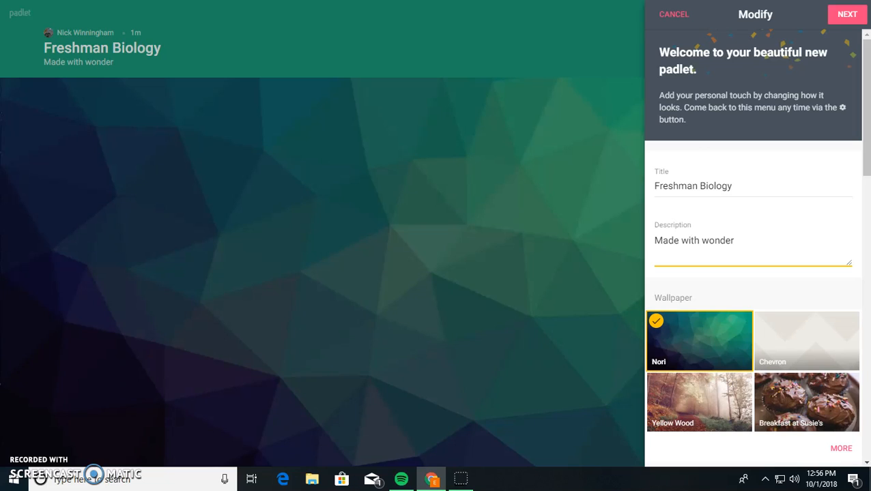
- Enter the description 'Learning about biology and understanding the world we live in.', fixing typos
key("BackSpace")
key("BackSpace")
key("BackSpace")
key("BackSpace")
key("BackSpace")
key("BackSpace")
key("BackSpace")
key("BackSpace")
key("BackSpace")
key("BackSpace")
key("BackSpace")
key("BackSpace")
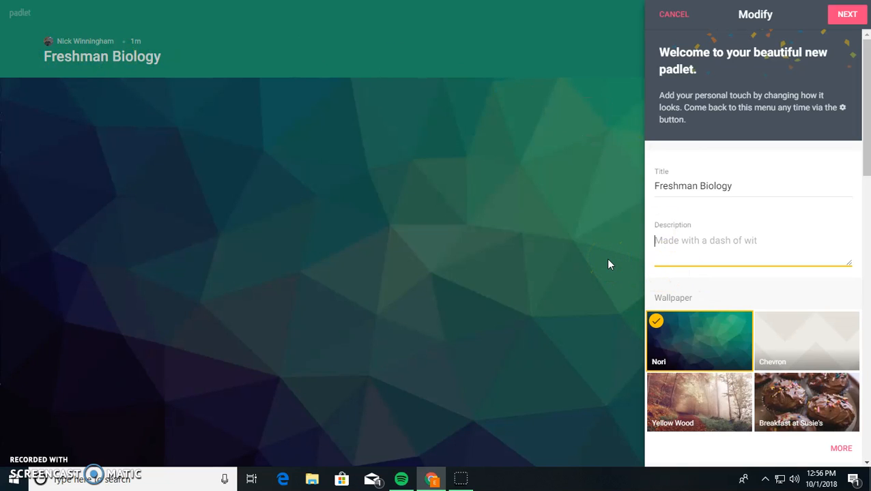
type("Learning abi")
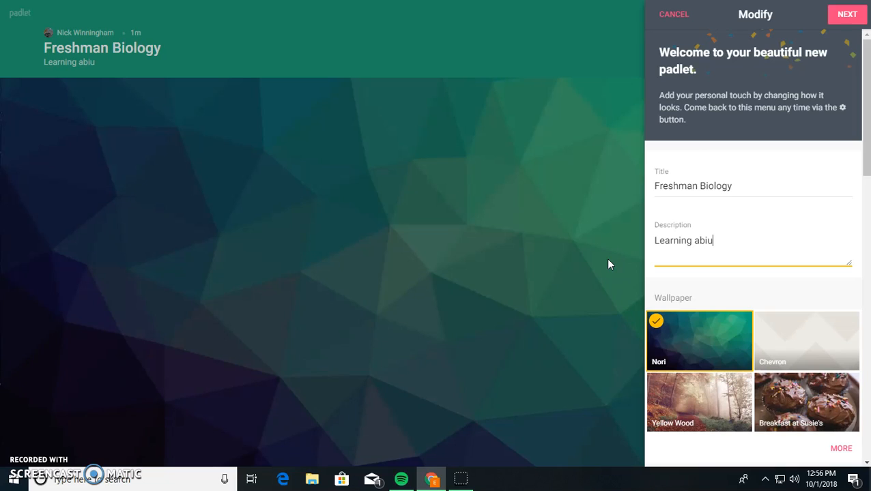
key("BackSpace")
type("out biology and unerstan")
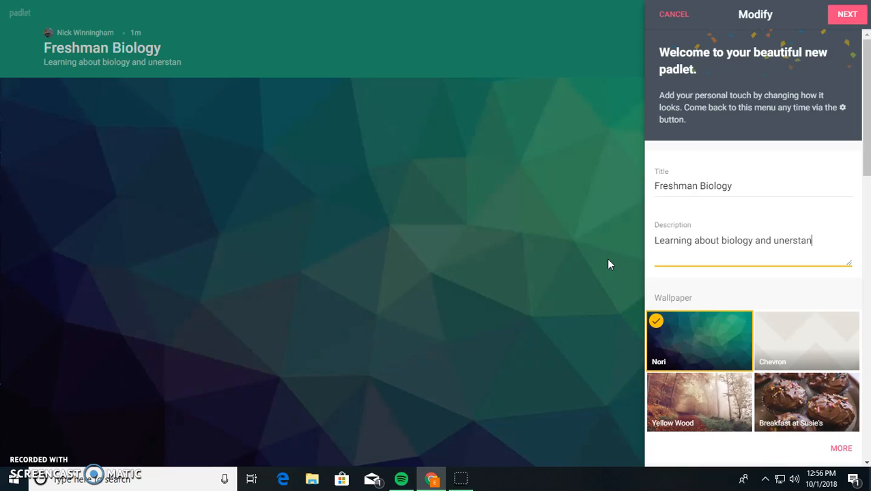
type("ding the wor")
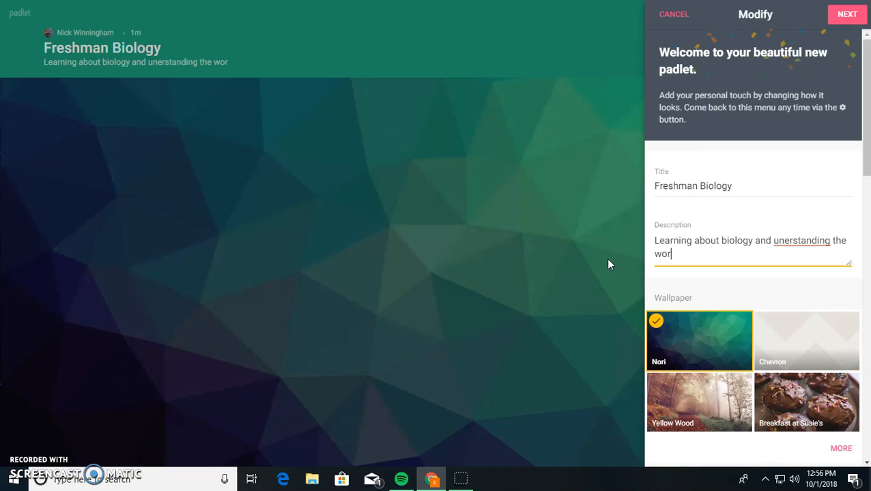
type("ld we liv ein.")
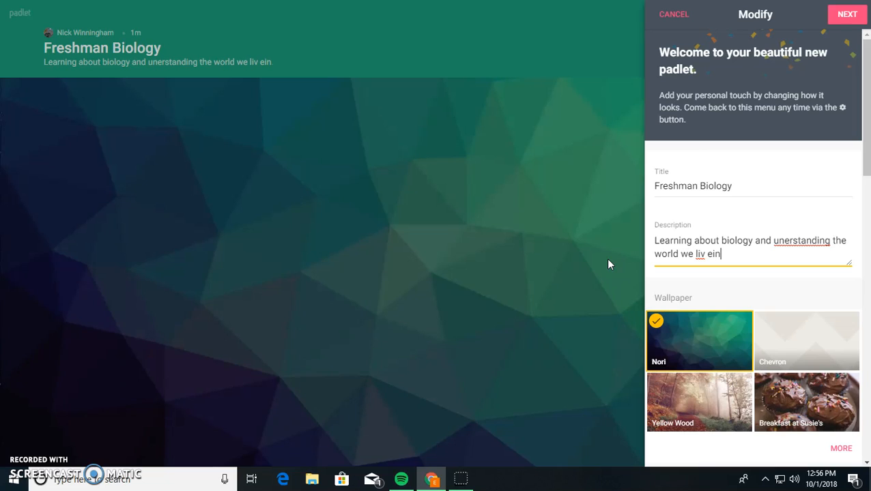
key("BackSpace")
key("BackSpace")
key("BackSpace")
key("BackSpace")
key("BackSpace")
type("e in.")
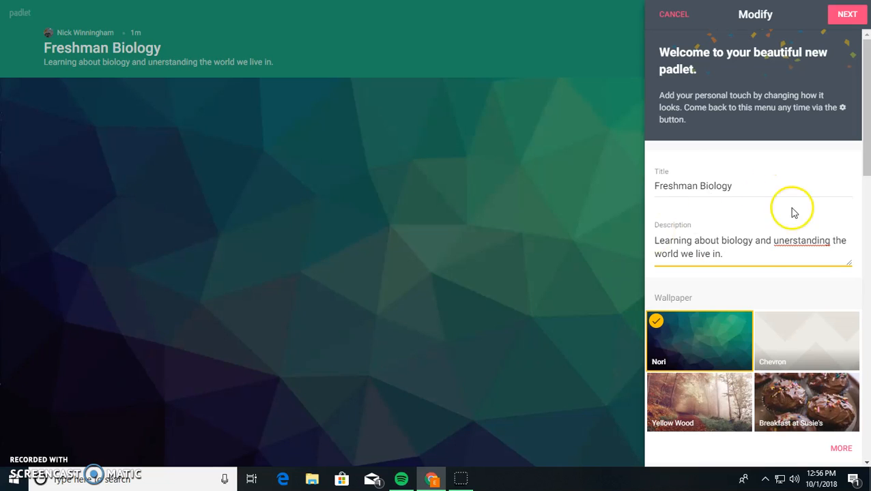
left_click(782, 241)
type("d")
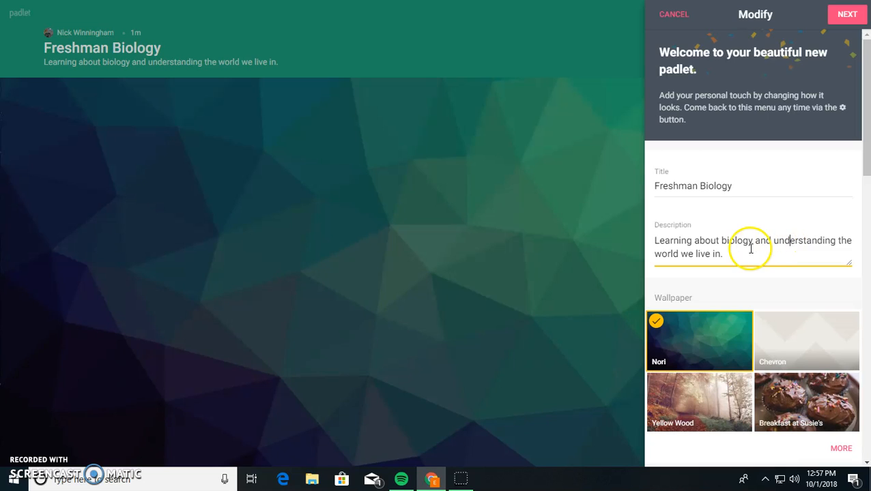
scroll(750, 246, "down", 1)
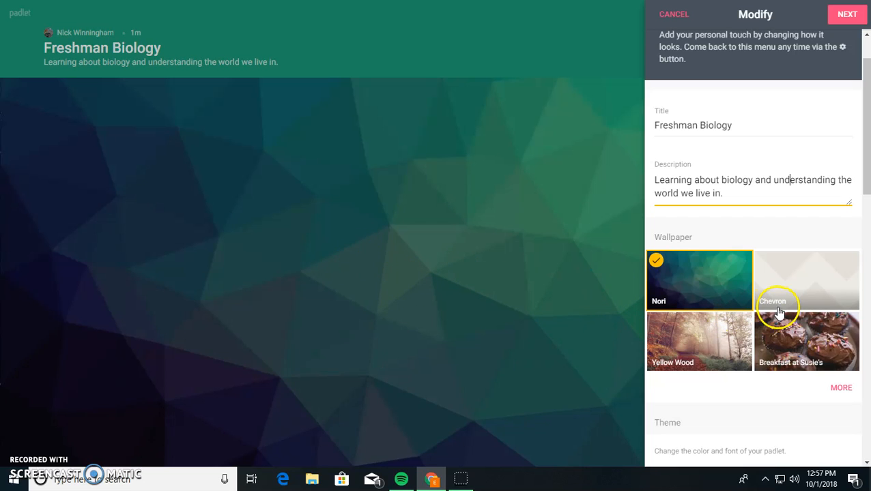
- Apply the Thanks, Teachers red pencil wallpaper from the full wallpaper gallery
left_click(841, 387)
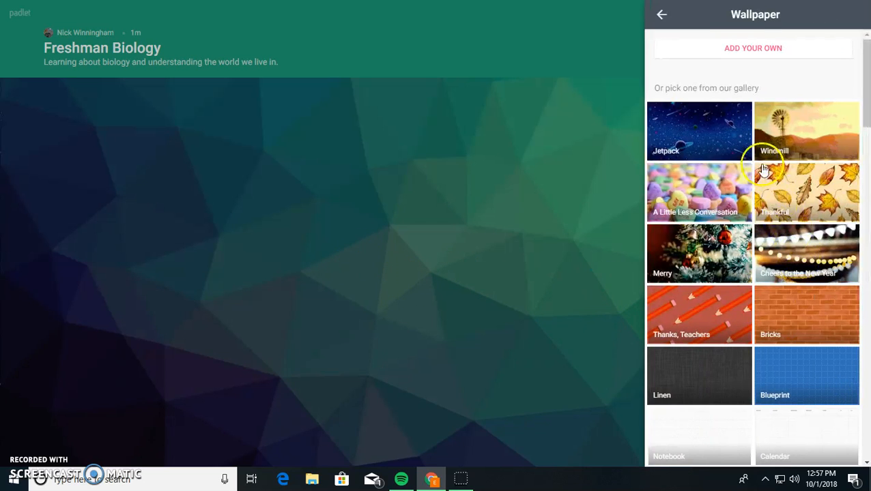
scroll(771, 266, "down", 6)
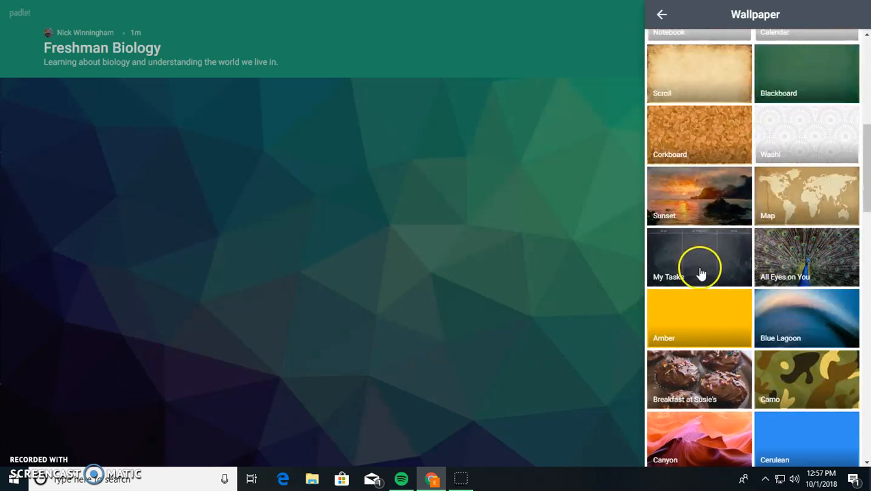
scroll(756, 349, "down", 10)
scroll(751, 356, "down", 12)
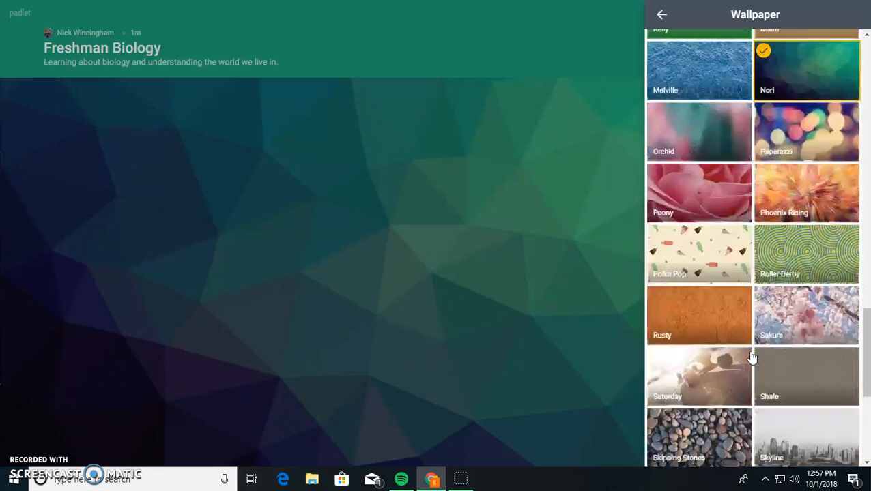
scroll(756, 346, "up", 18)
scroll(756, 346, "up", 12)
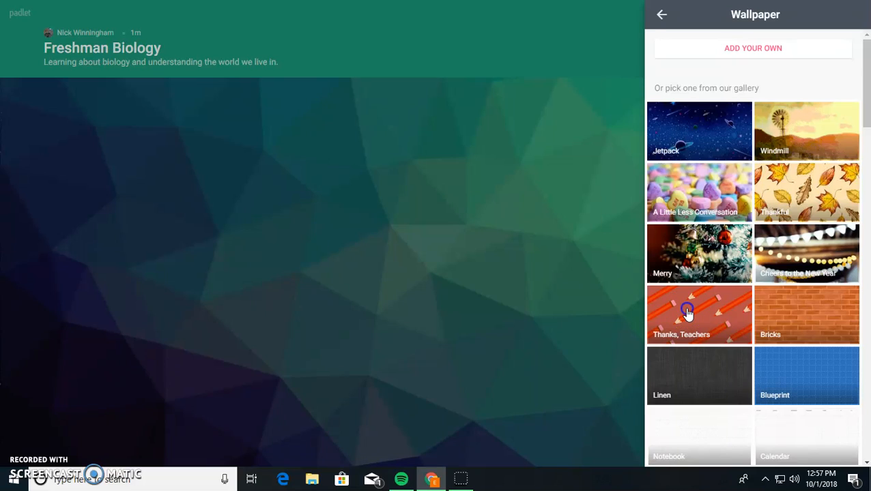
left_click(687, 312)
scroll(728, 325, "down", 10)
scroll(747, 296, "up", 10)
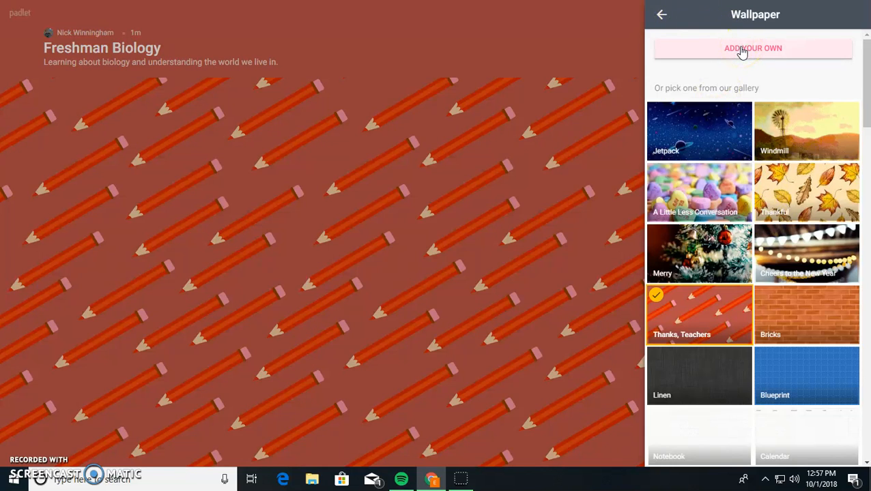
left_click(661, 14)
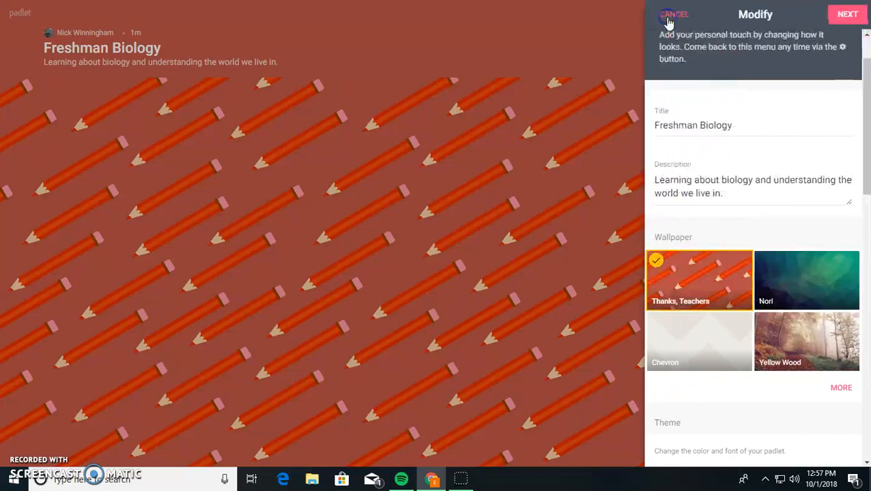
- Set the board's font style to Fuji after trying Thames and Niagara
scroll(775, 266, "down", 5)
scroll(778, 266, "up", 2)
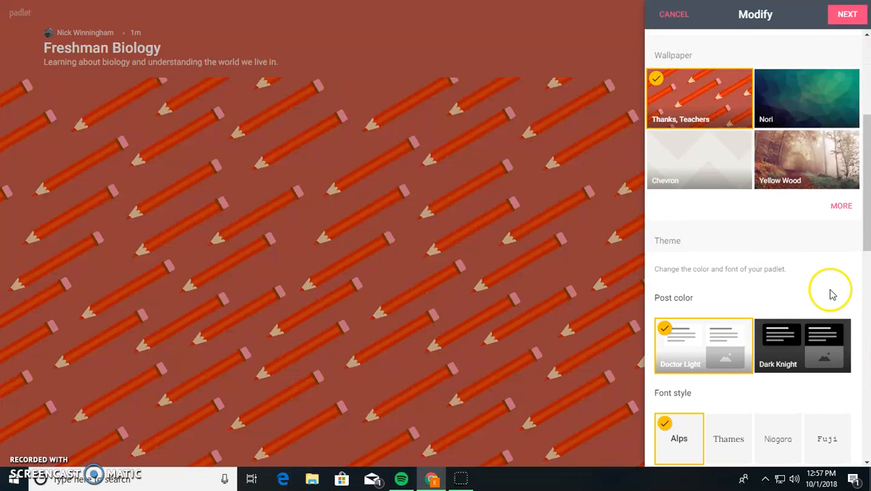
left_click(839, 206)
left_click(662, 15)
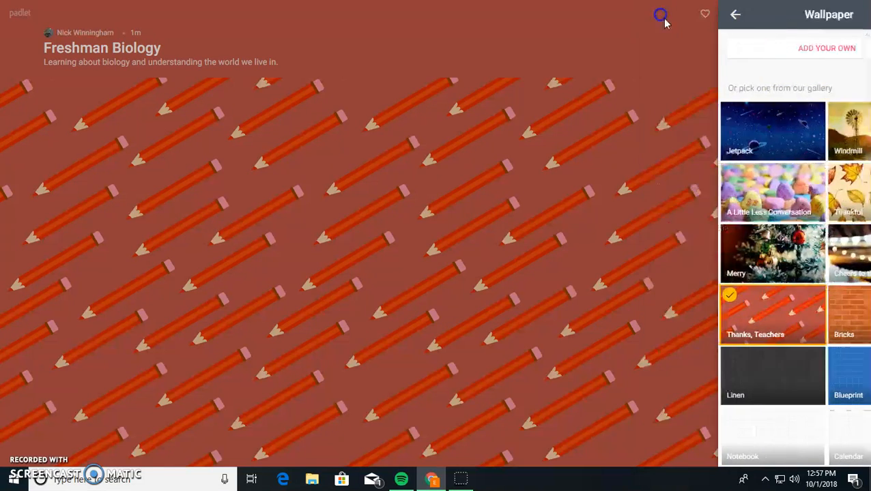
scroll(795, 300, "down", 3)
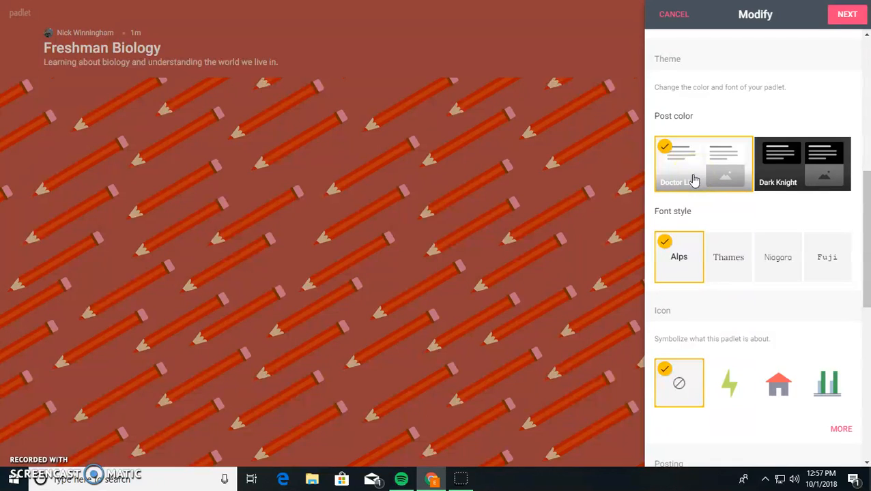
left_click(813, 159)
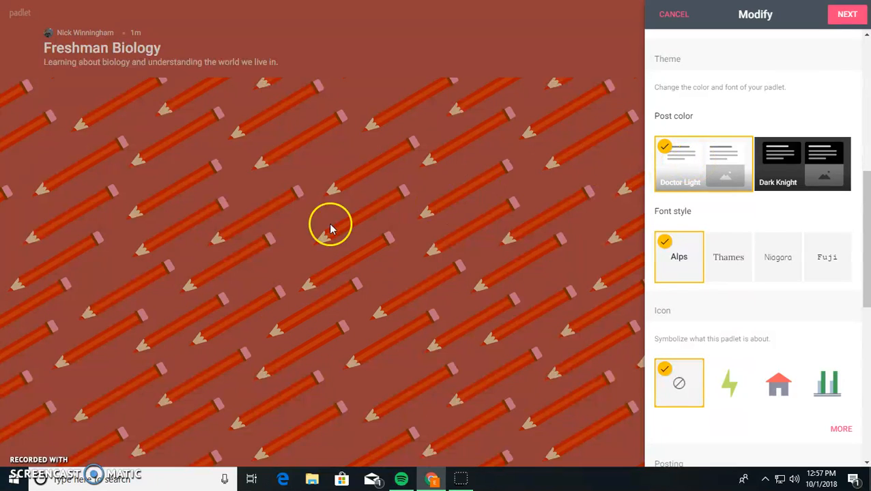
left_click(718, 266)
left_click(785, 268)
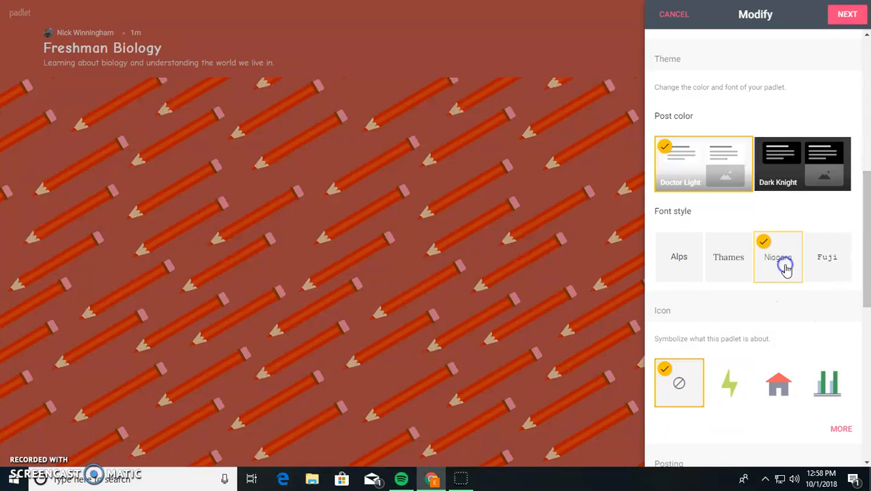
left_click(823, 266)
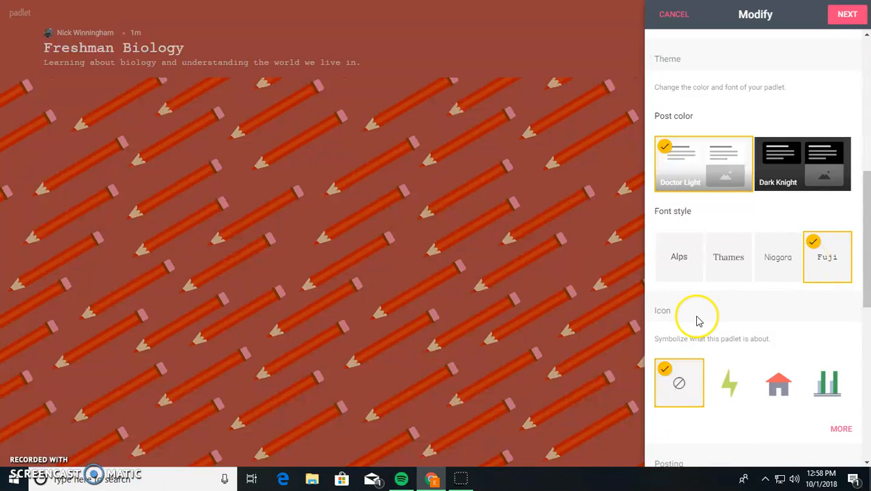
scroll(746, 295, "down", 3)
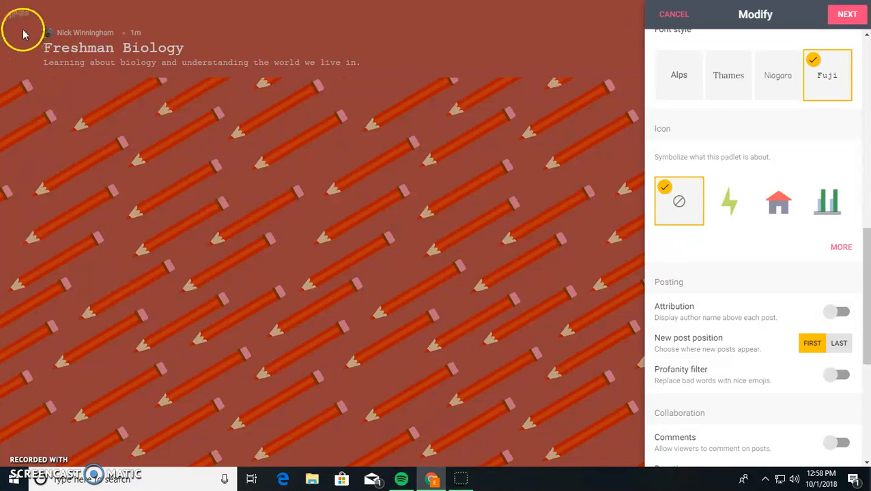
- Choose the green apple from the icon gallery as the board's icon
left_click(841, 247)
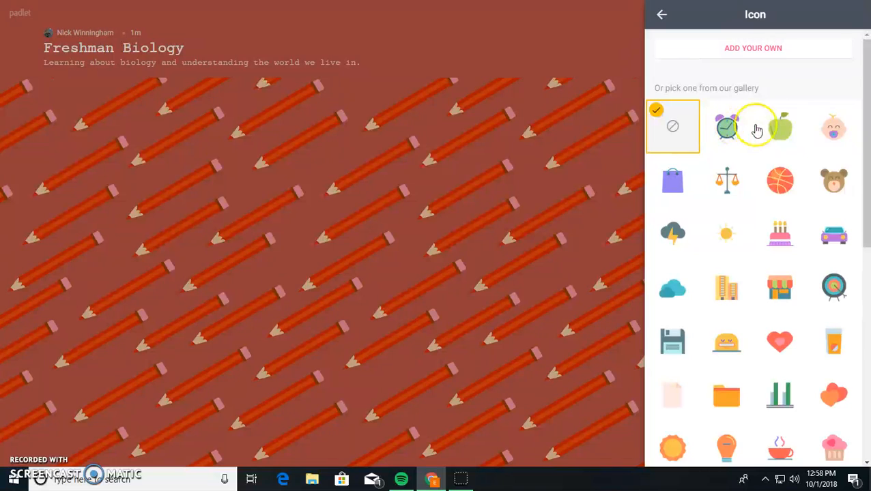
left_click(779, 128)
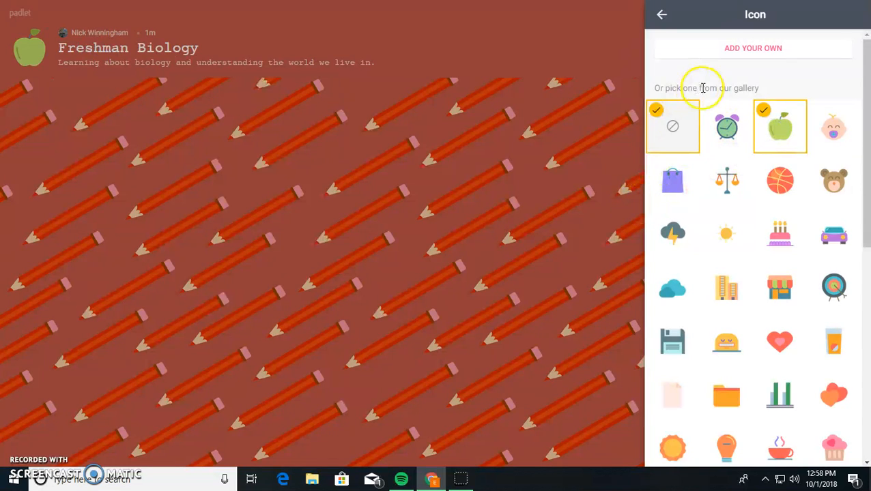
scroll(771, 139, "down", 5)
scroll(773, 140, "down", 2)
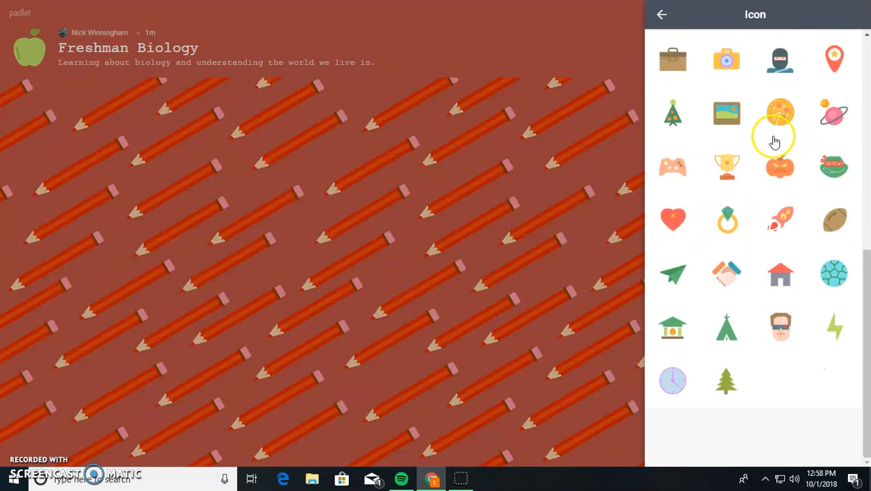
scroll(773, 140, "up", 7)
left_click(659, 14)
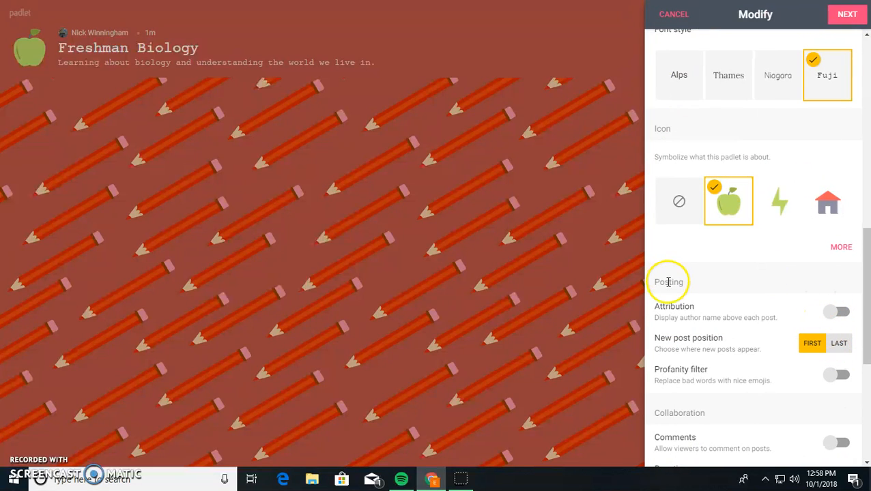
- Turn on author attribution and keep new posts positioned first
left_click_drag(655, 281, 732, 285)
left_click(732, 285)
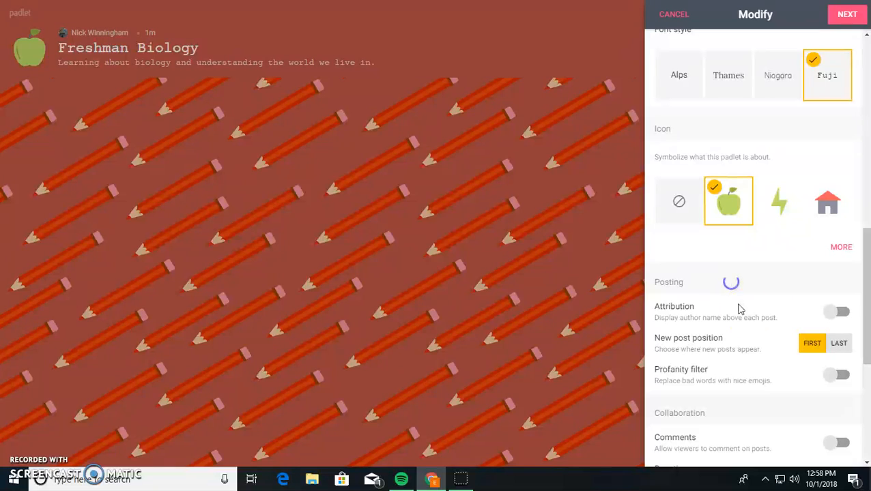
left_click(844, 312)
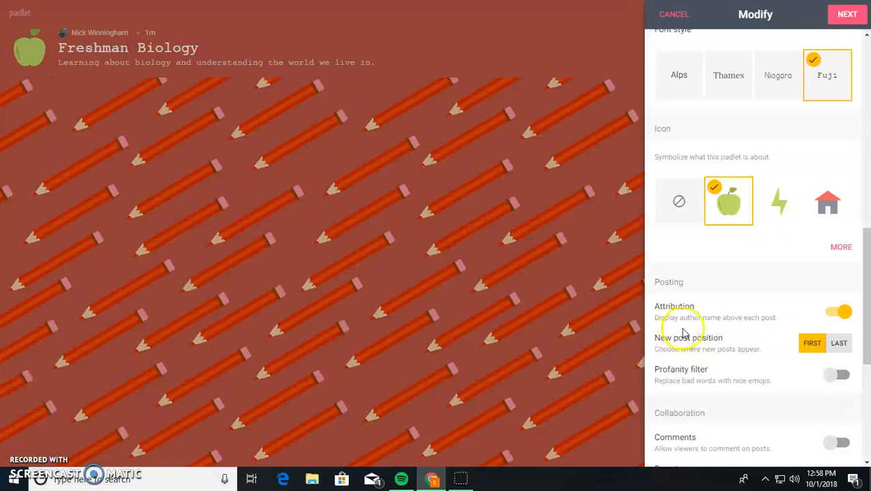
left_click(840, 344)
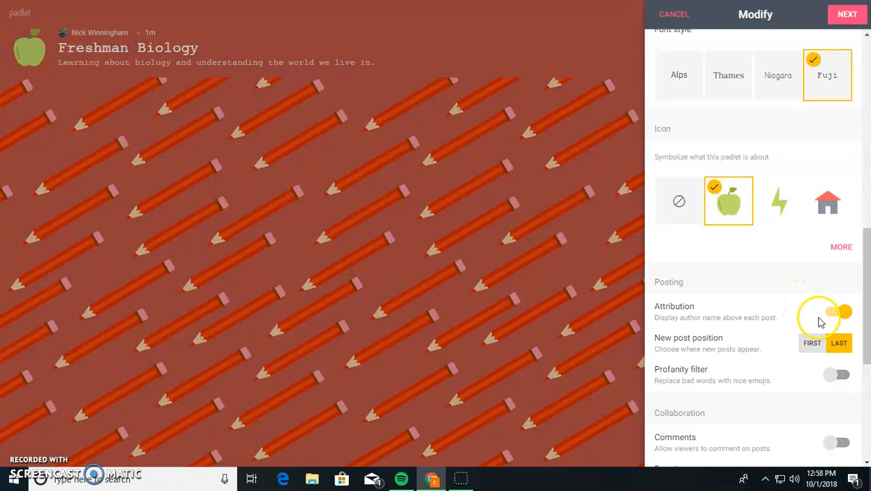
left_click(815, 343)
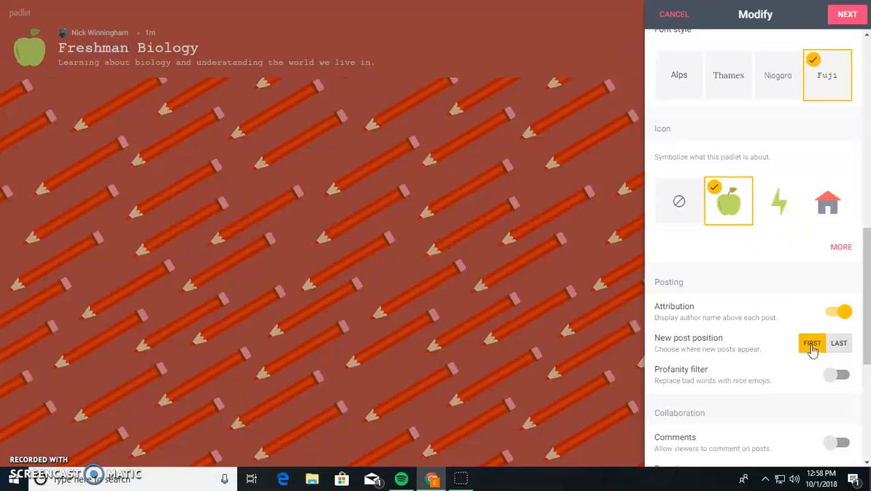
- Enable the profanity filter, comments and reactions on the board
scroll(816, 345, "down", 3)
scroll(817, 345, "down", 2)
scroll(817, 342, "up", 3)
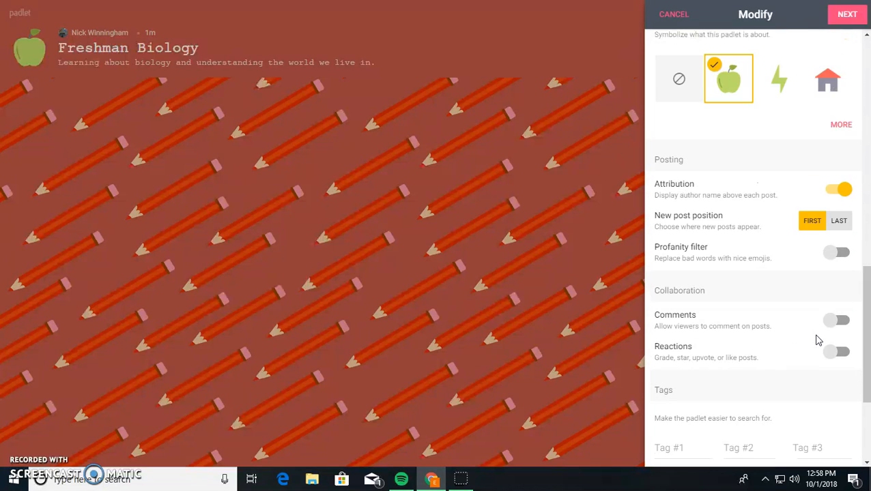
left_click(833, 266)
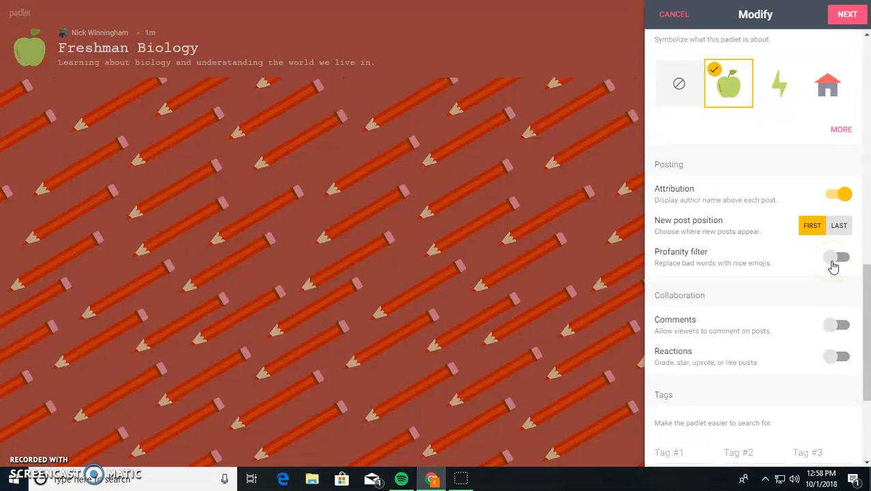
left_click(832, 265)
left_click(838, 328)
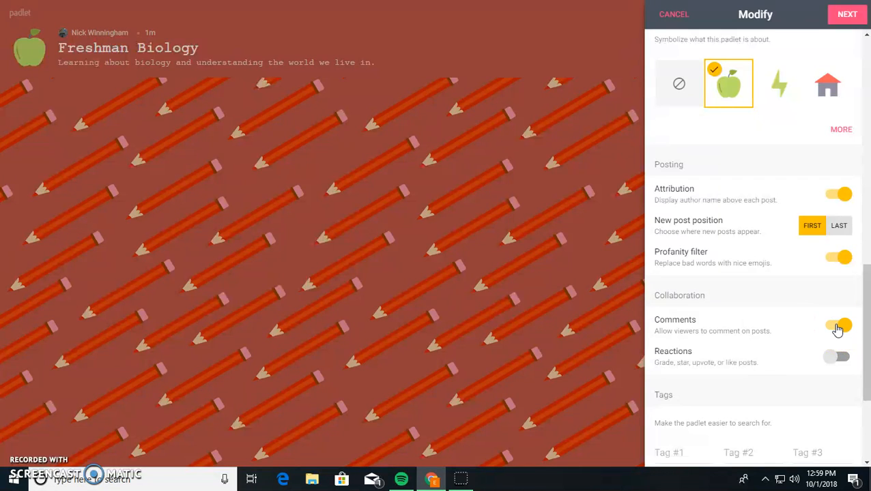
left_click(838, 361)
- Keep reactions on with Like as the reaction type instead of Vote
scroll(839, 362, "down", 4)
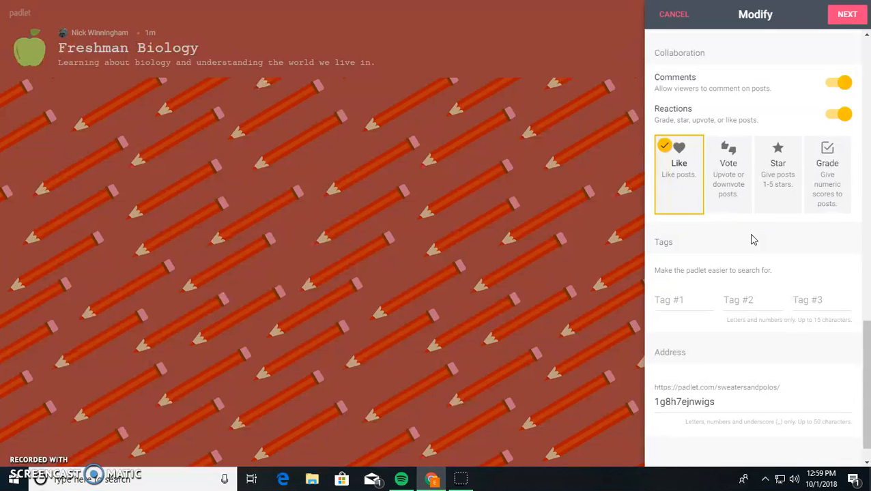
left_click(732, 185)
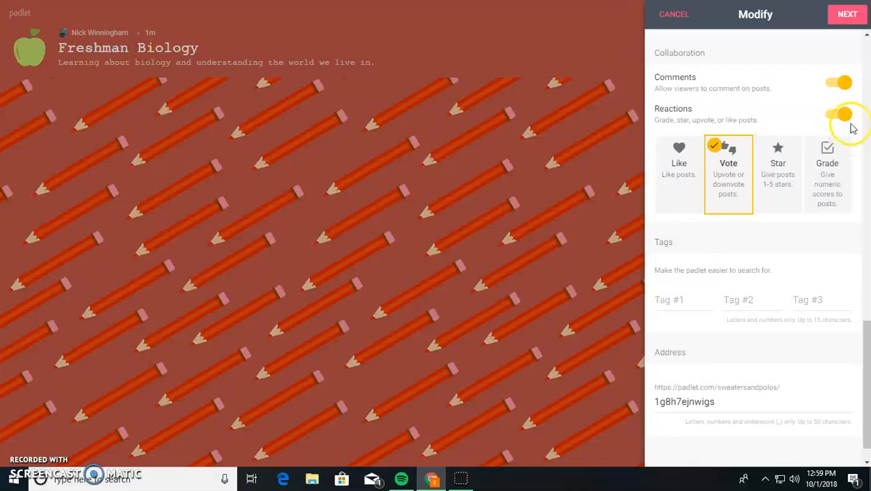
left_click(843, 115)
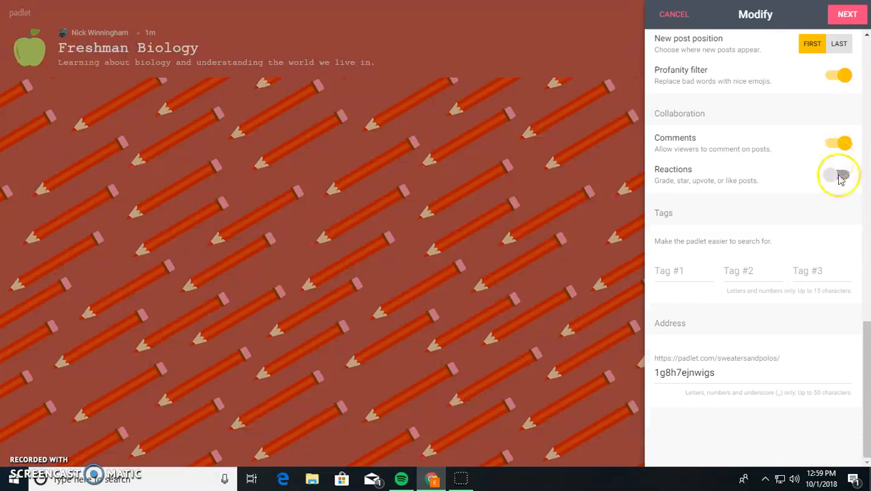
left_click(841, 177)
left_click(665, 174)
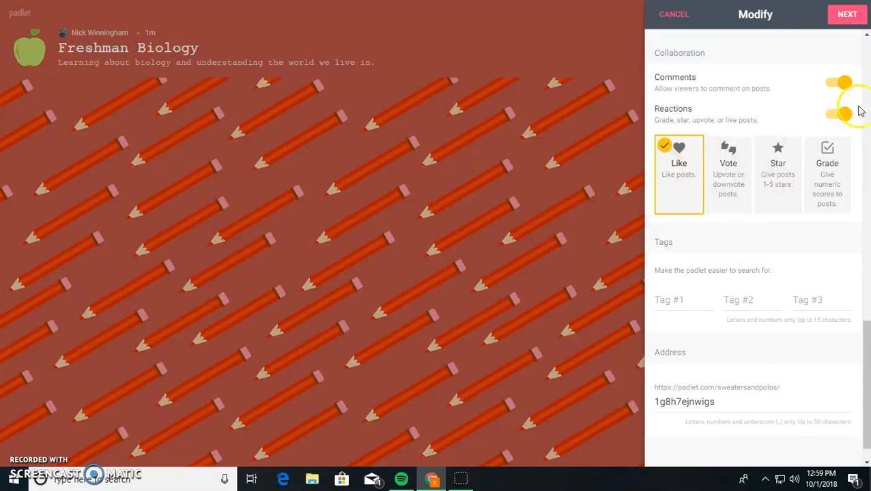
left_click(677, 303)
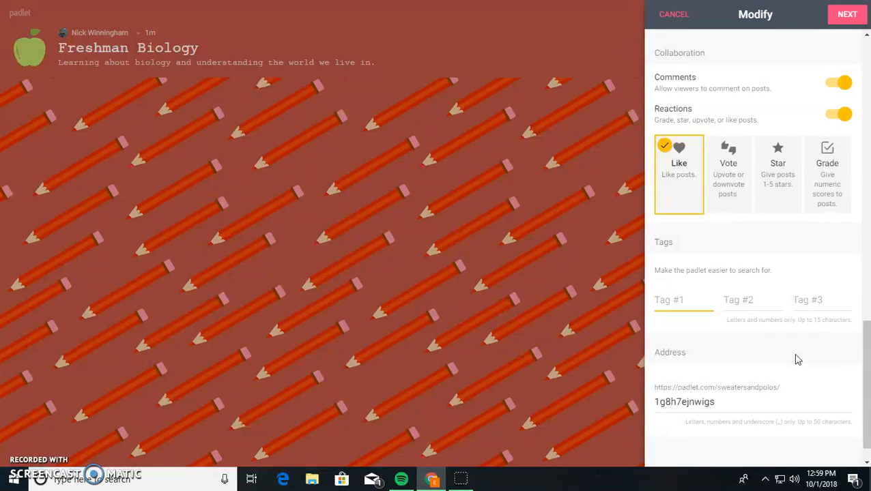
- Add the search tags Biology, Education and Padlet
type("Biology")
key("Tab")
type("Ed")
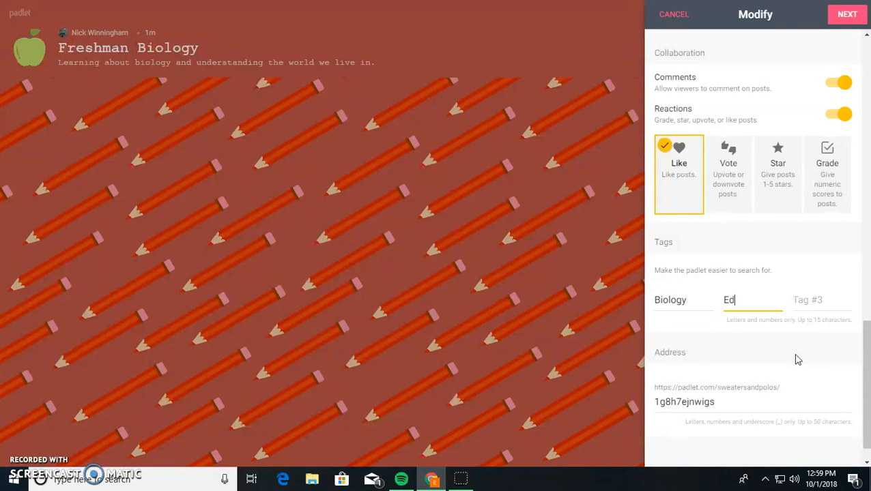
key("Tab")
type("P")
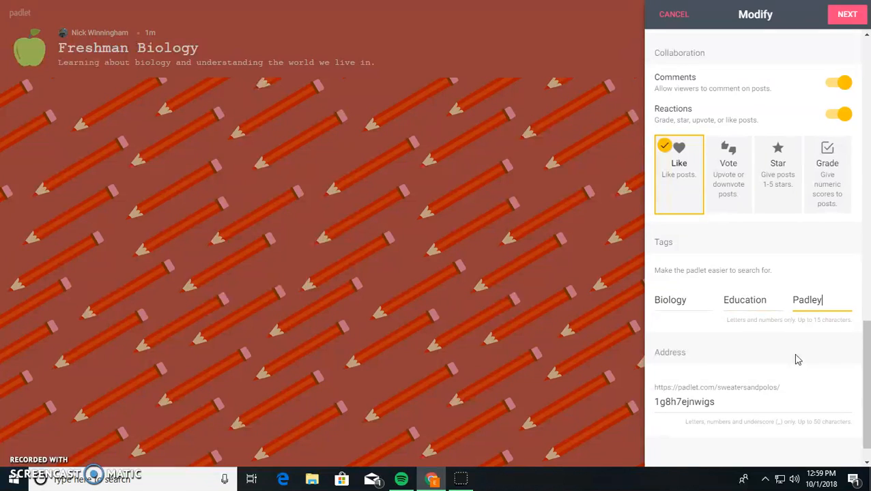
scroll(730, 181, "down", 1)
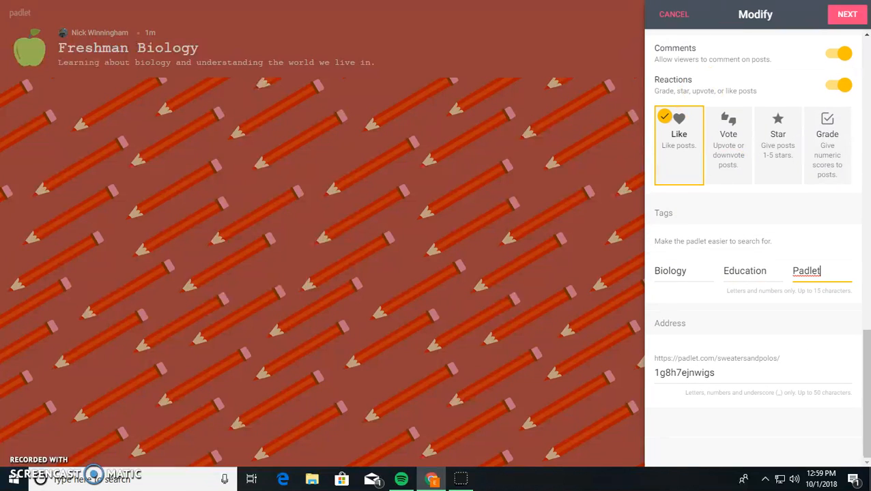
- Set the padlet's privacy to Password protected after comparing Private, Public and Secret
left_click(847, 13)
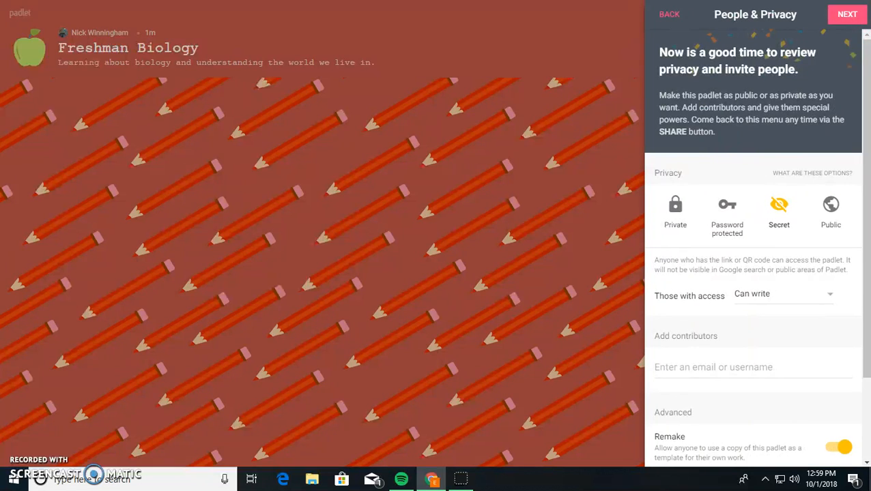
left_click(675, 232)
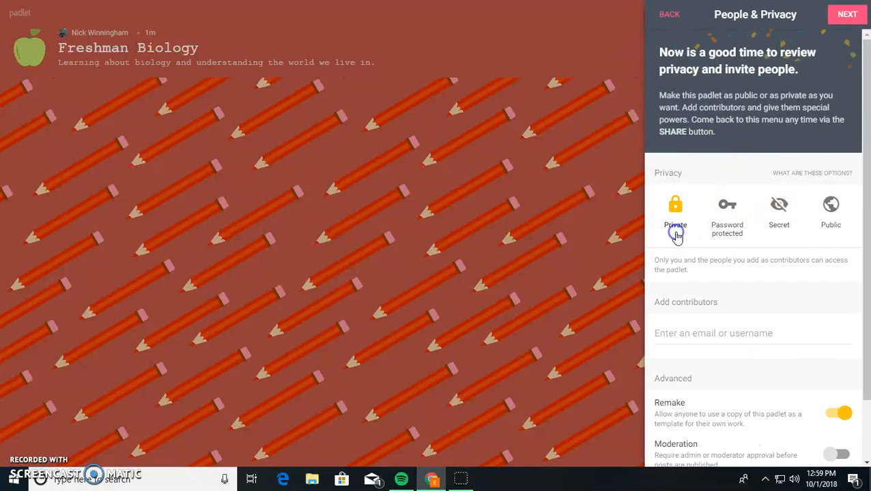
left_click(832, 208)
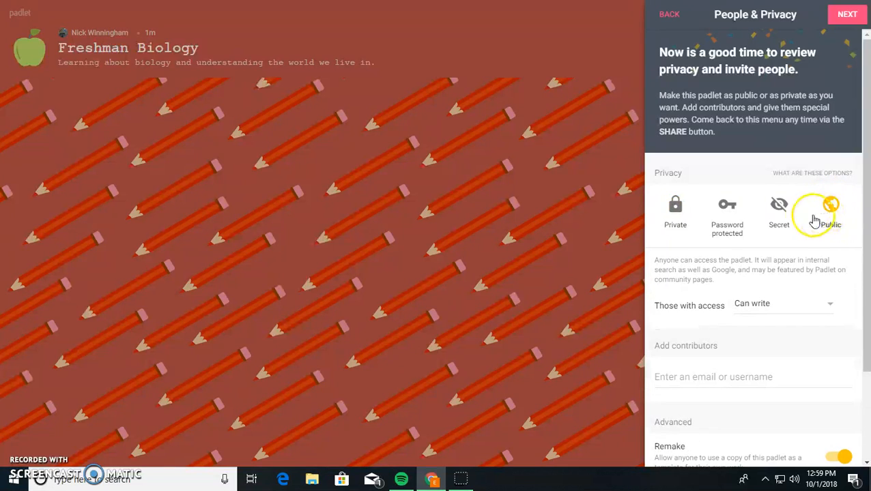
left_click(779, 208)
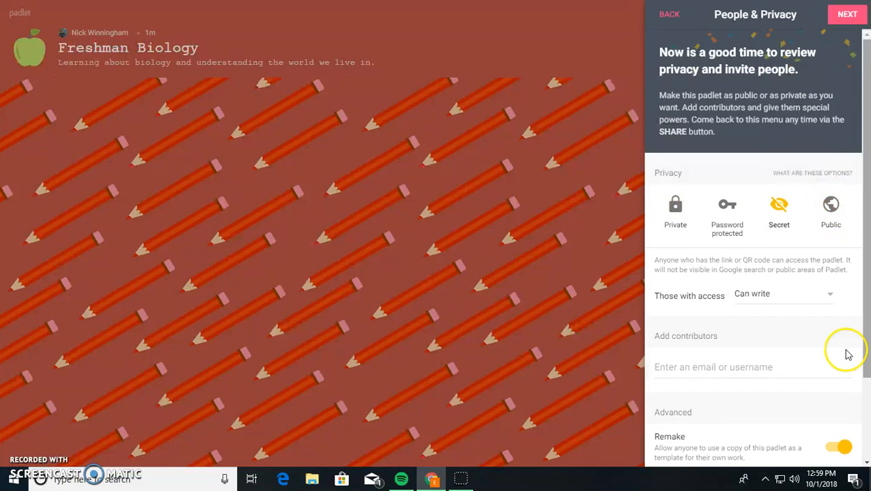
left_click_drag(667, 262, 784, 252)
left_click(784, 252)
left_click(732, 217)
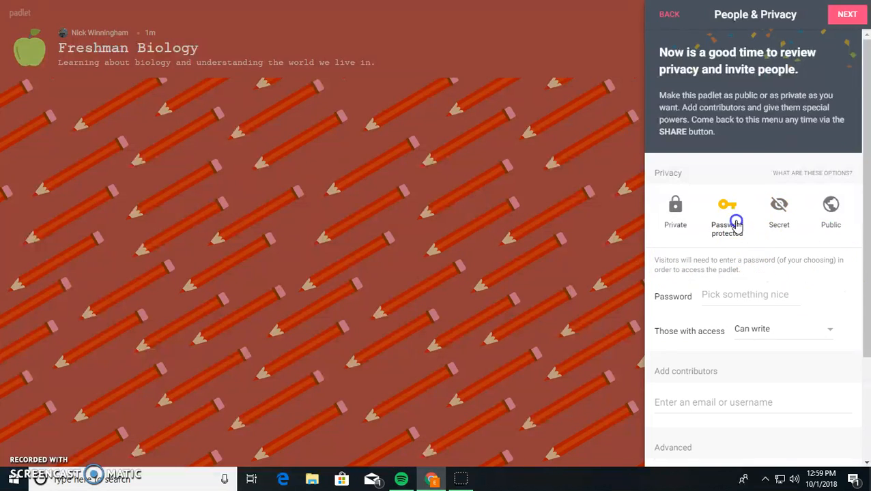
- Type a visitor password into the Password field
left_click(770, 296)
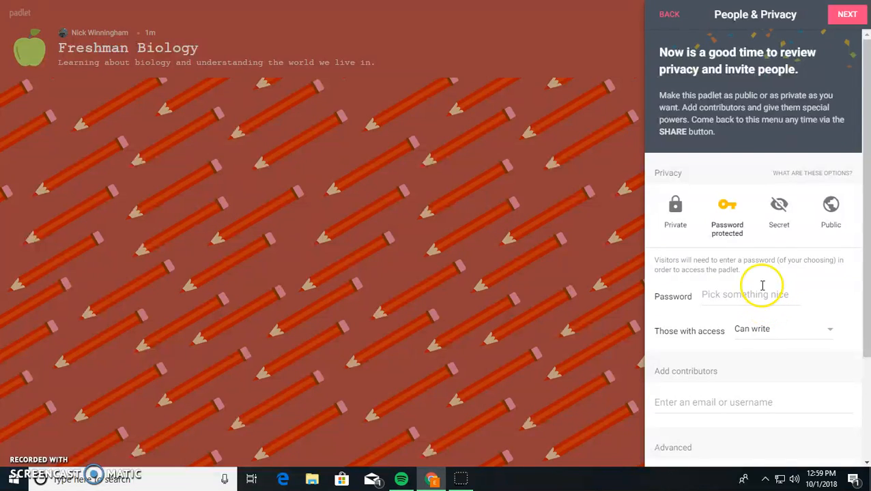
left_click(775, 292)
left_click(744, 294)
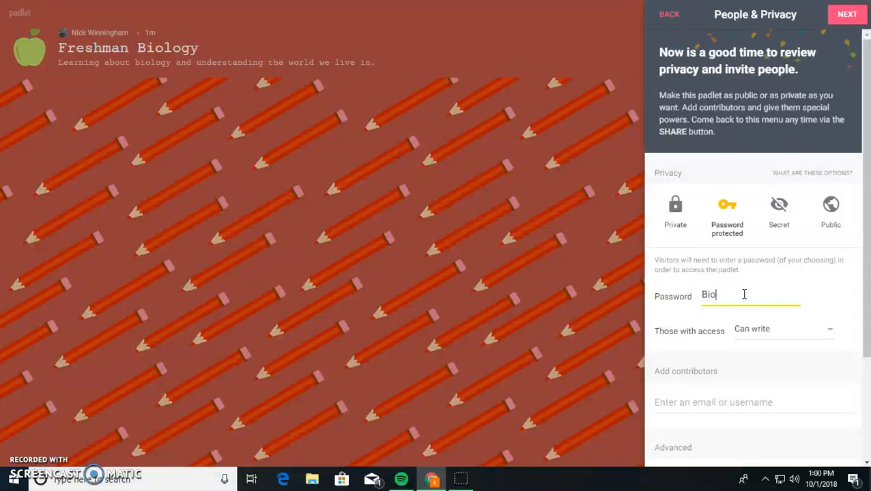
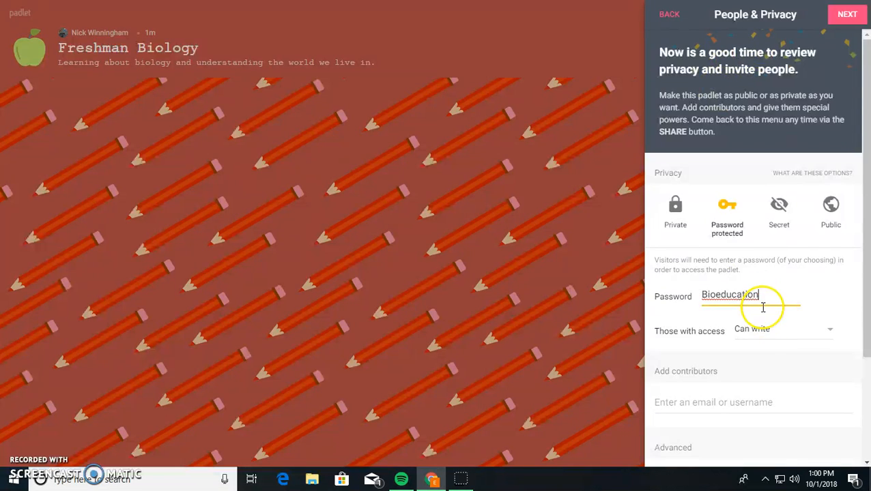
- Set visitor access on the password-protected padlet from Can write to Can read
left_click(770, 329)
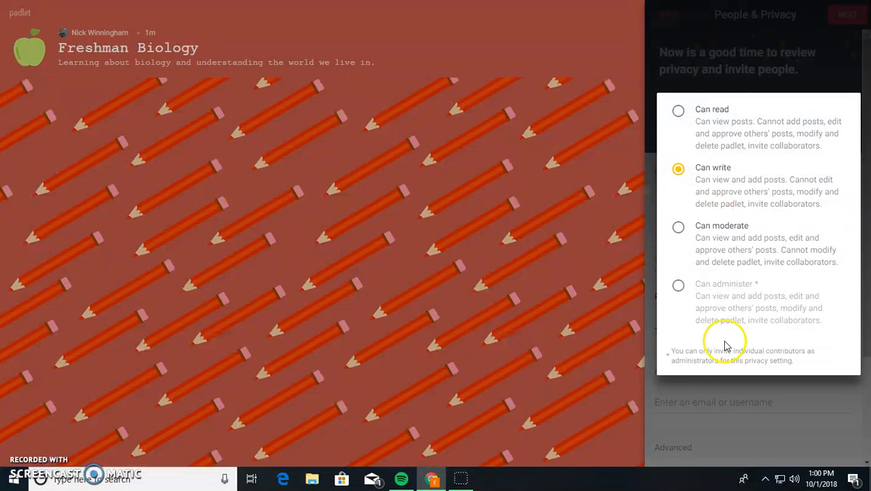
left_click(706, 118)
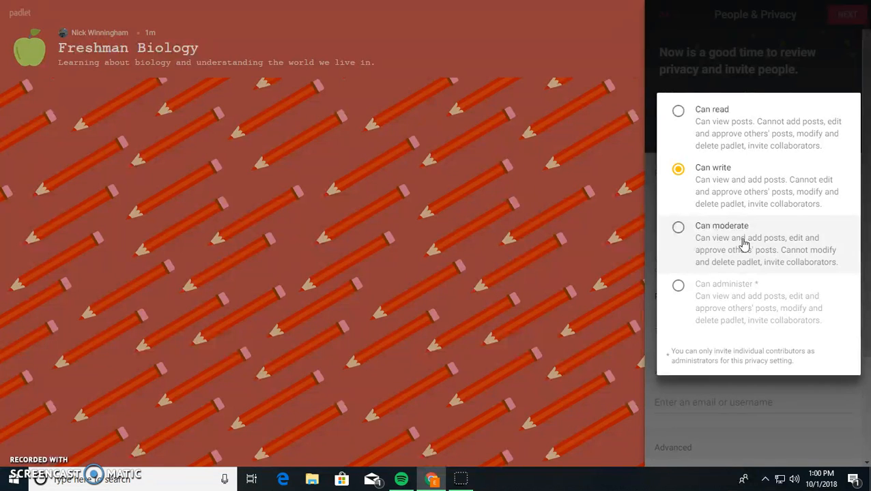
left_click(725, 198)
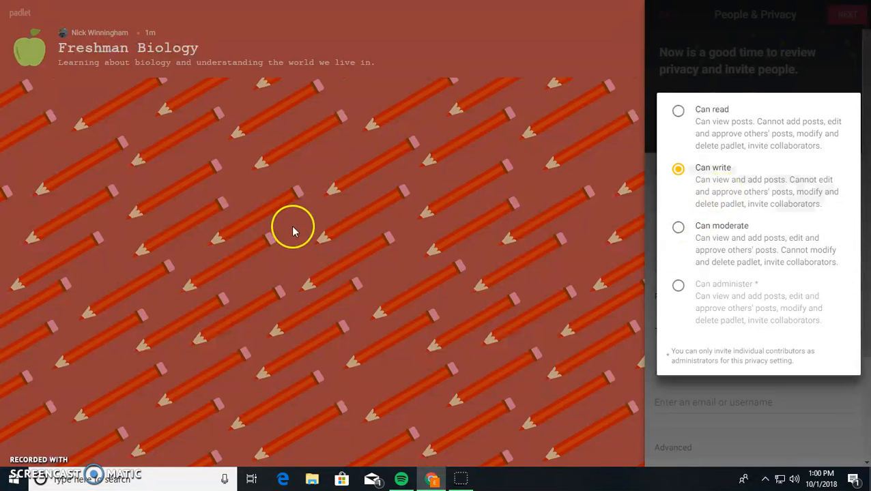
left_click(719, 143)
- Skip adding contributors, finish the privacy step and leave the 'You're all set' screen
scroll(773, 330, "down", 1)
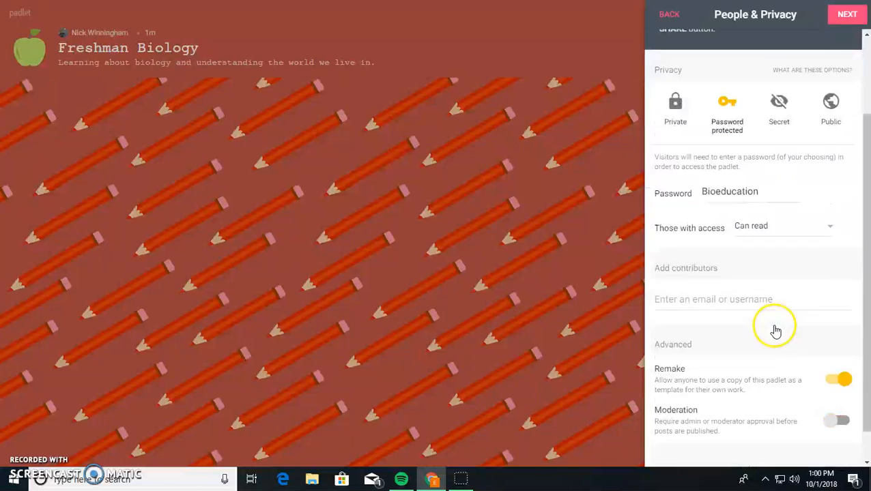
scroll(776, 331, "down", 1)
left_click(723, 272)
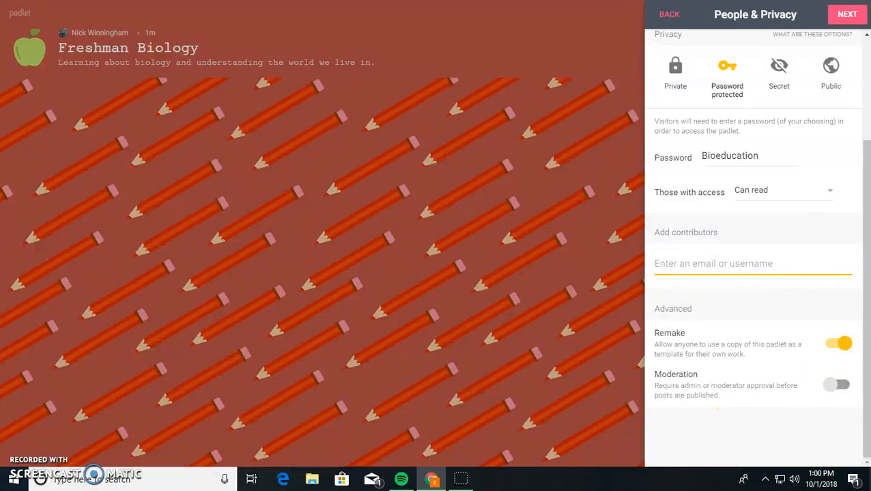
left_click(847, 15)
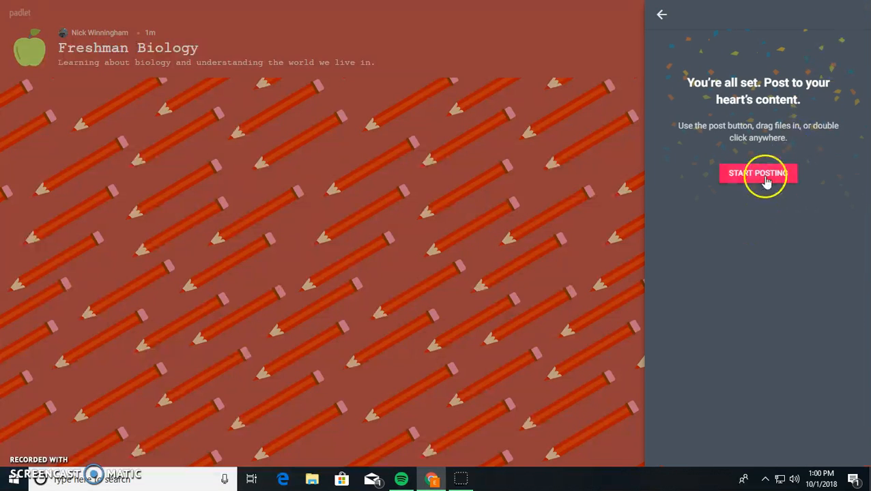
left_click(759, 175)
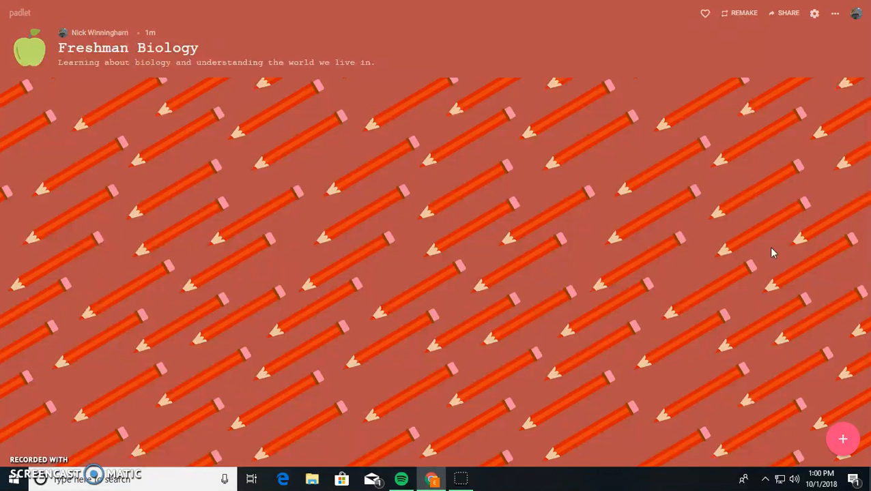
- Add a post titled 'Cells' with body 'Cells are the building blocks of all life.'
left_click(849, 444)
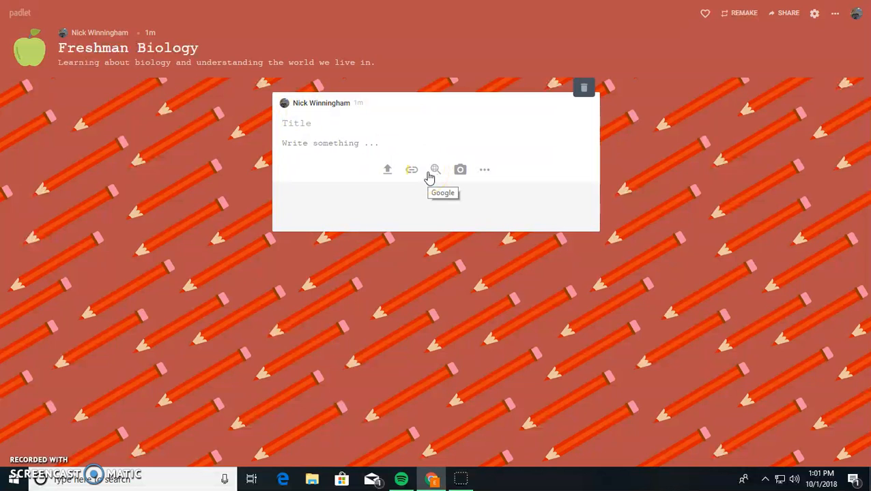
type("Cells")
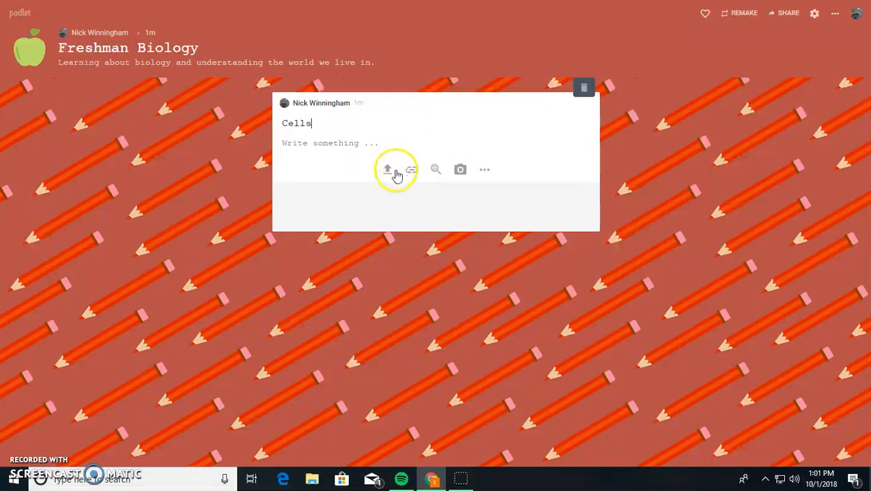
left_click(400, 145)
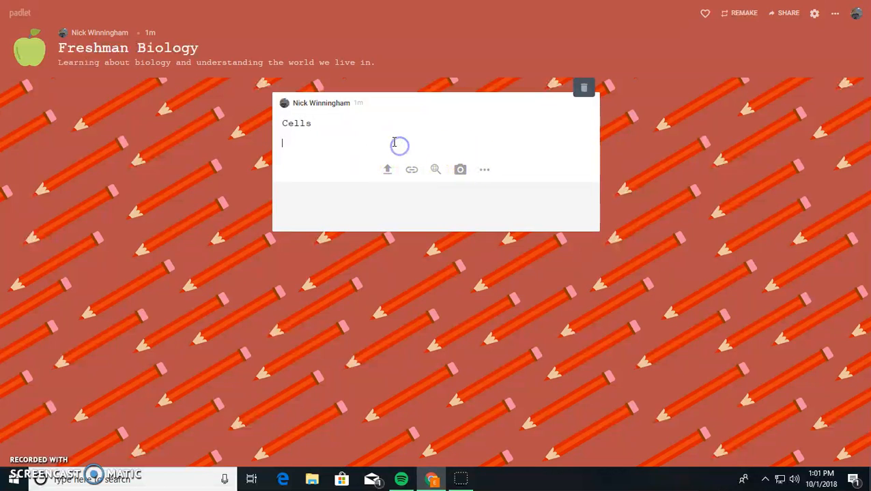
type("Cells are the building blocks of all life.")
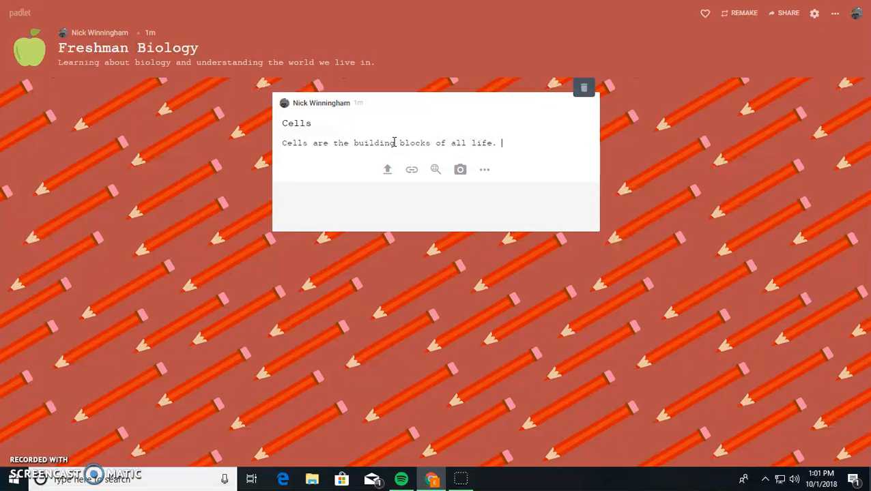
left_click(622, 240)
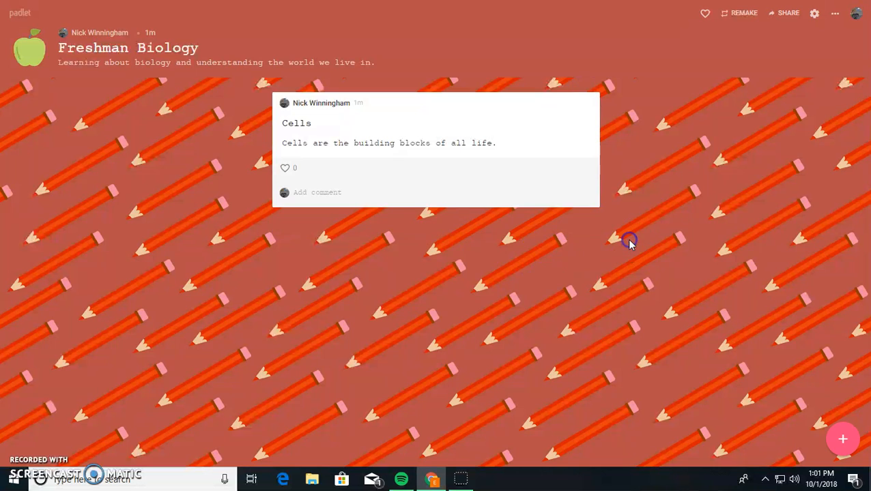
- Give the Cells post a heart and post the comment 'Great Post!' under it
left_click(289, 171)
left_click(336, 191)
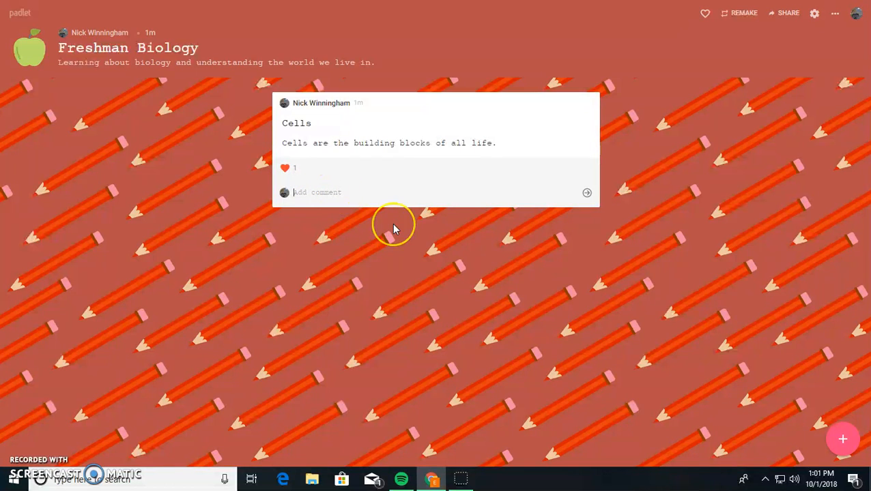
type("Great Post!")
left_click(587, 193)
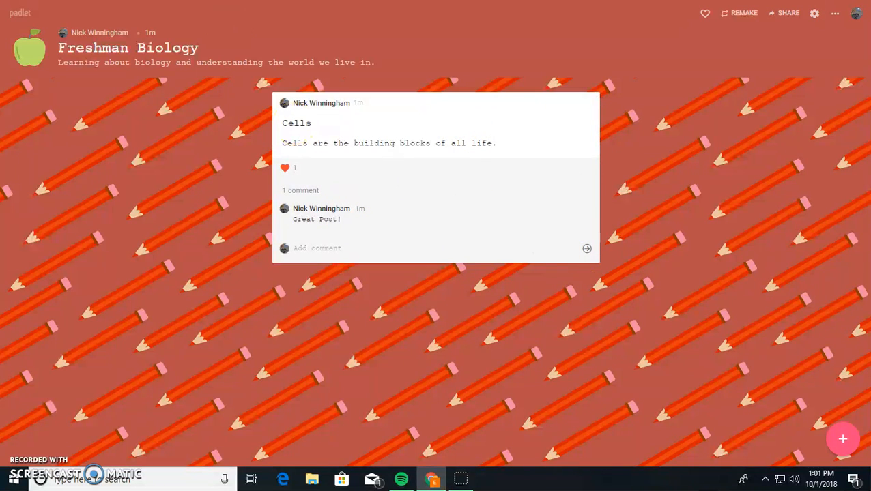
- Start a 'Cell structure' post, preview then cancel the upload and link options, and show all attachment types
left_click(843, 439)
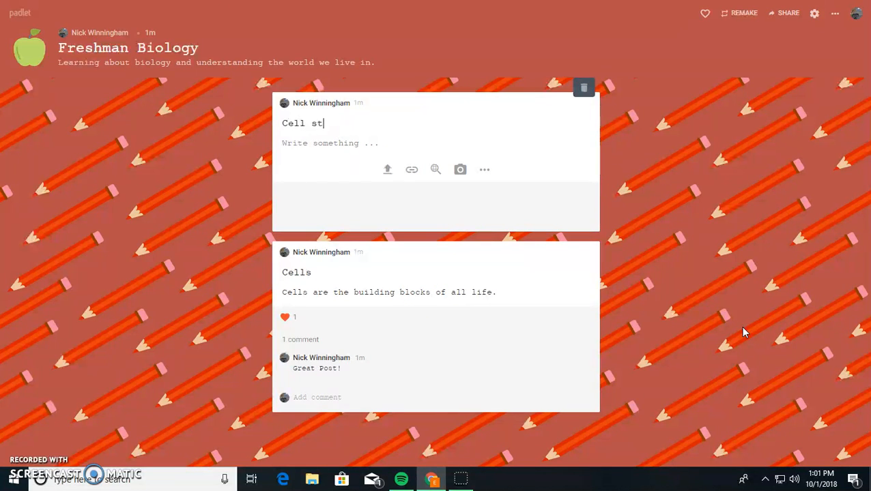
left_click(814, 401)
left_click(388, 170)
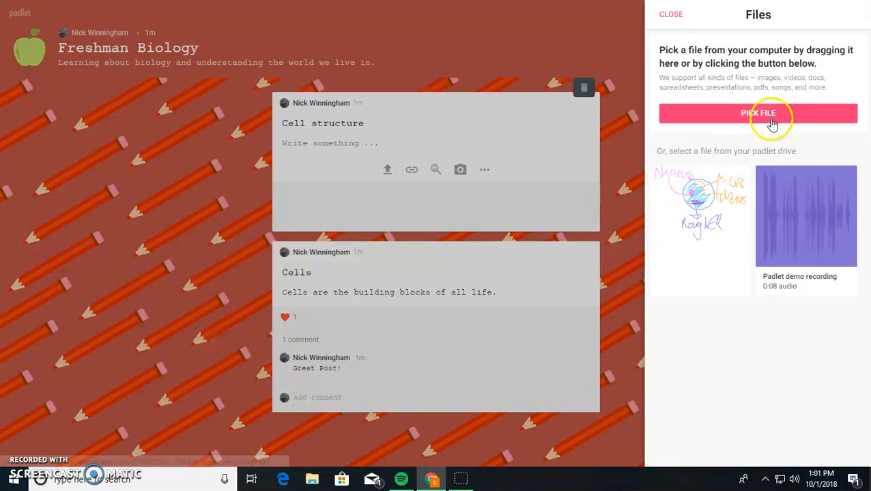
left_click(627, 220)
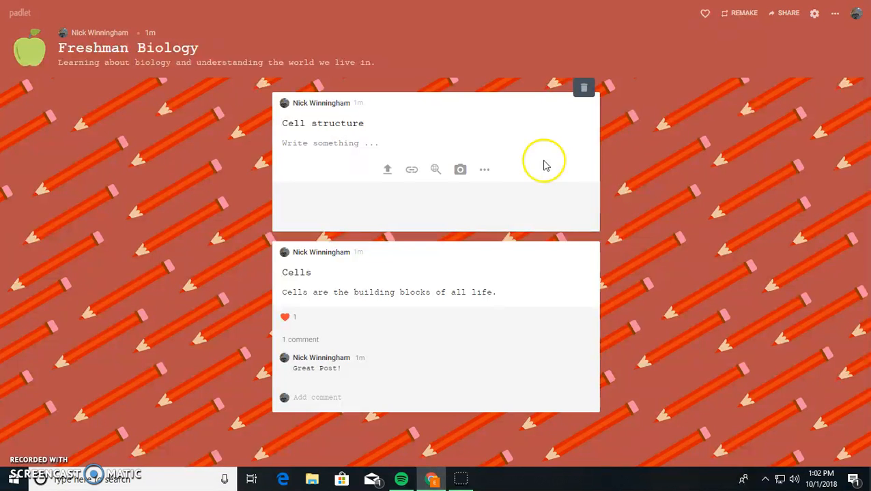
left_click(410, 169)
left_click(502, 288)
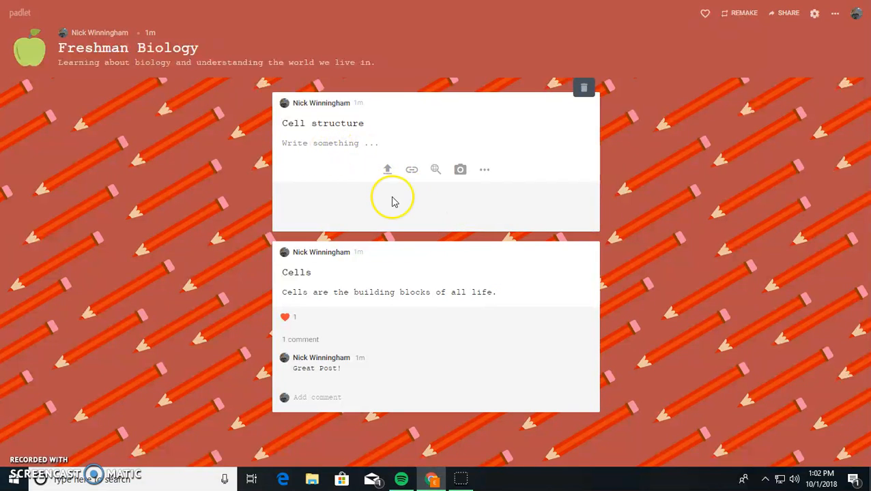
left_click(486, 171)
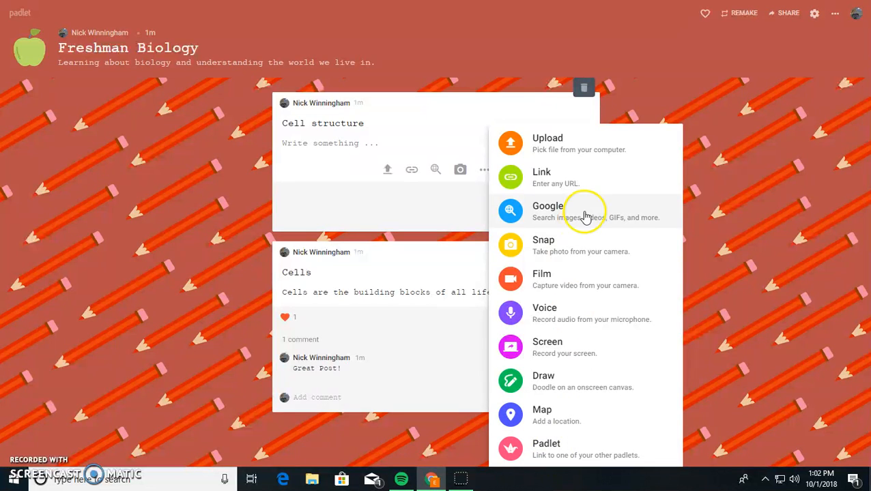
- Browse Google search results and insert the 1200x926 labelled animal cell diagram into the post
left_click(535, 214)
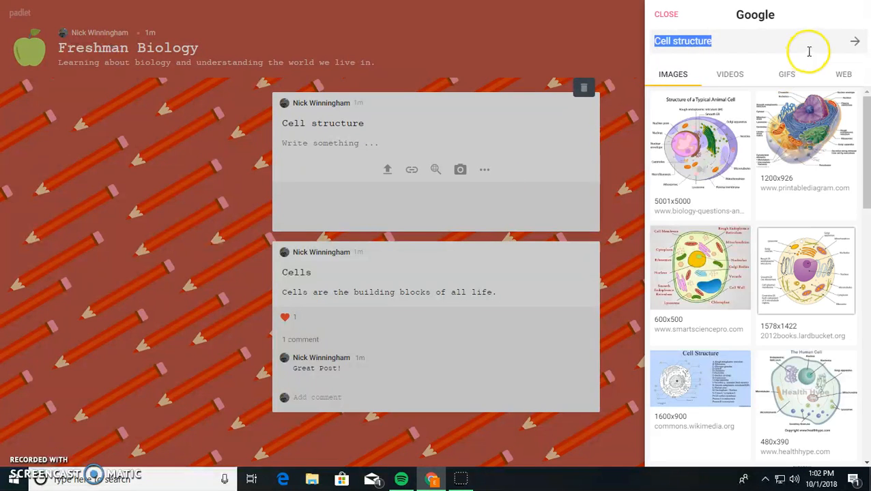
key("BackSpace")
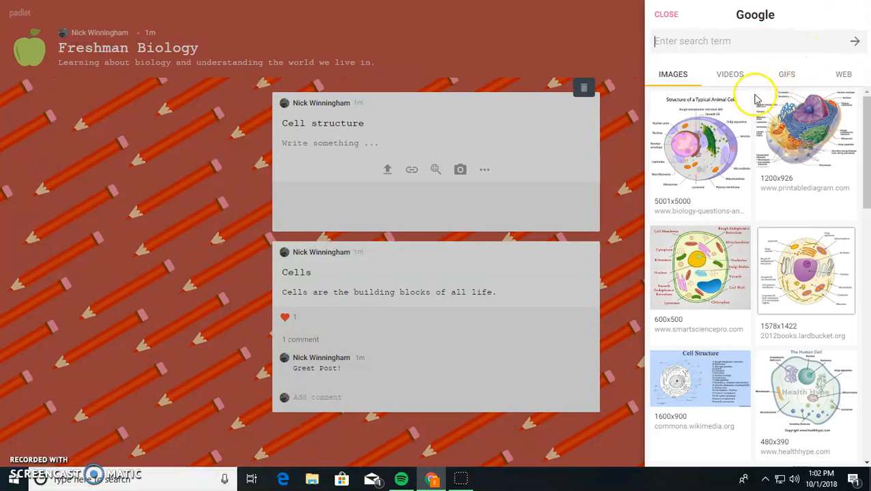
left_click(730, 76)
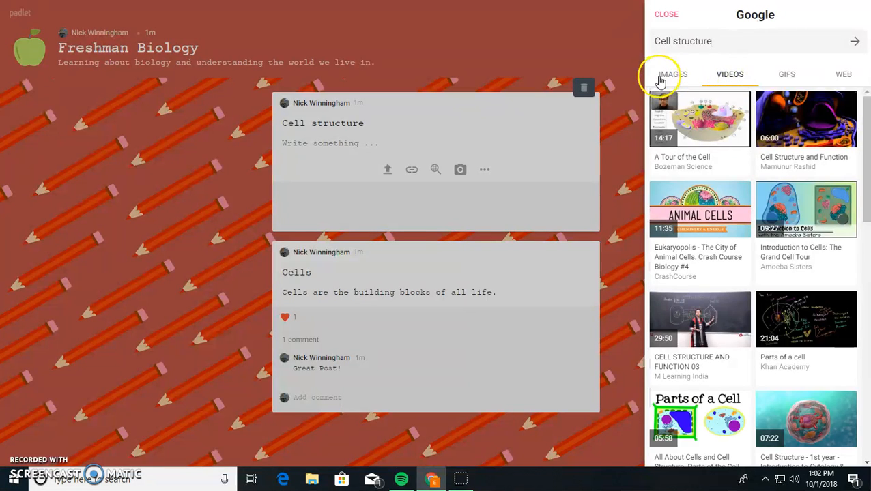
left_click(659, 77)
left_click(805, 75)
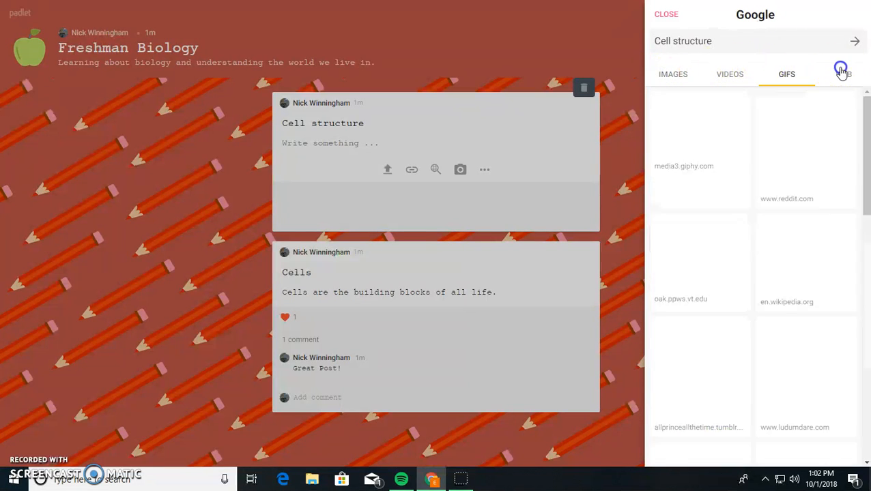
left_click(838, 73)
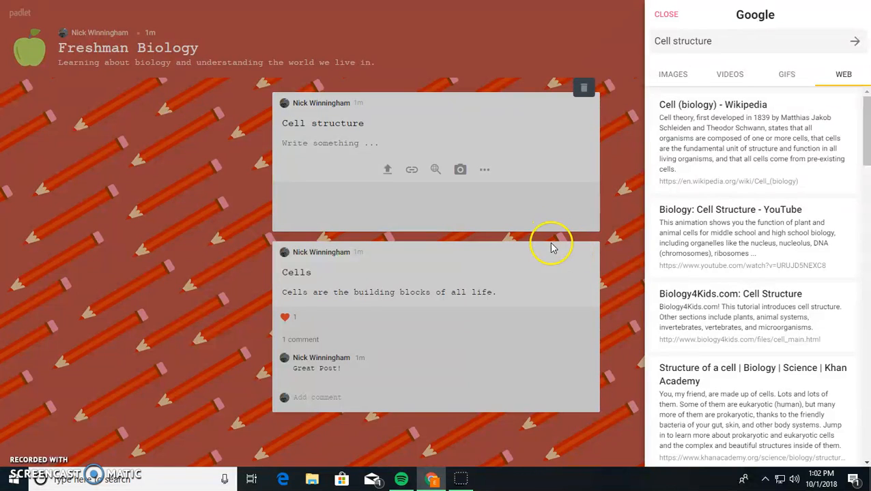
left_click(665, 78)
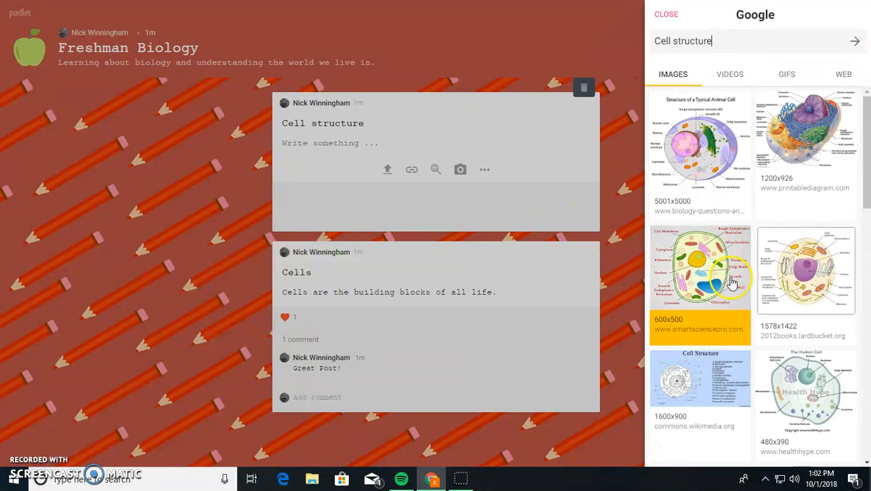
scroll(812, 215, "down", 2)
scroll(812, 214, "up", 2)
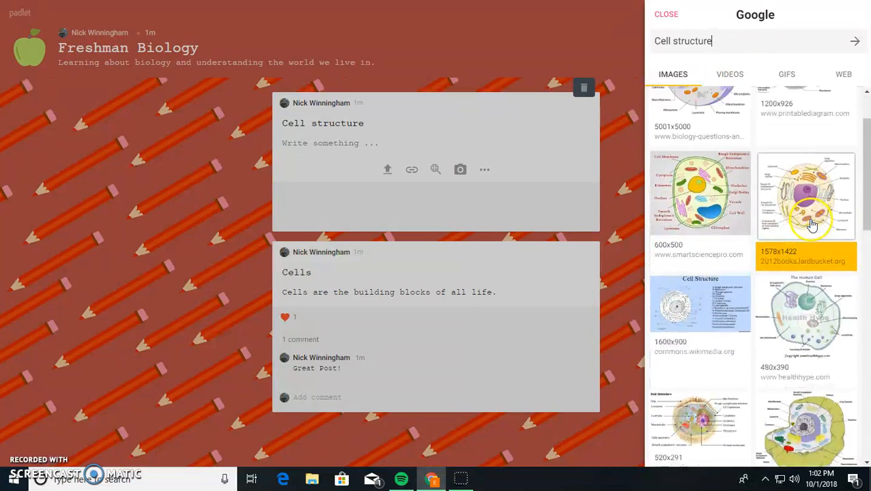
left_click(816, 167)
left_click(655, 217)
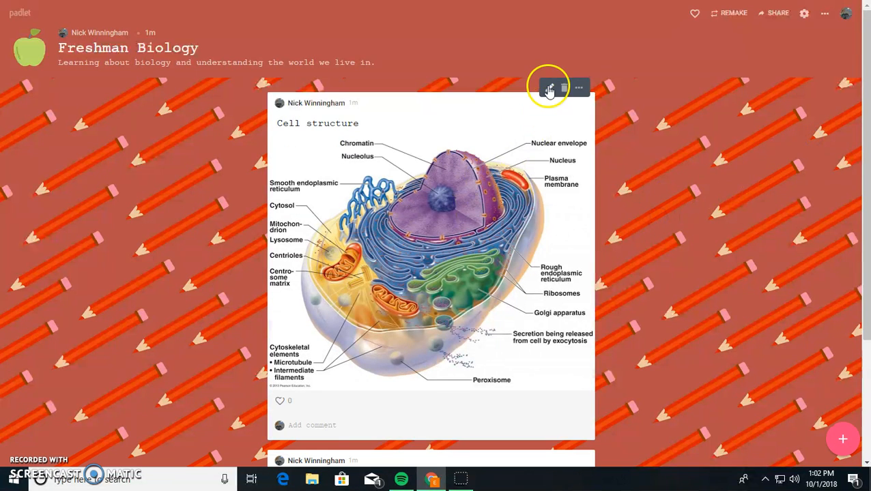
- Type 'This is what an animal cell structure looks like' beneath the Cell structure title and save
left_click(550, 89)
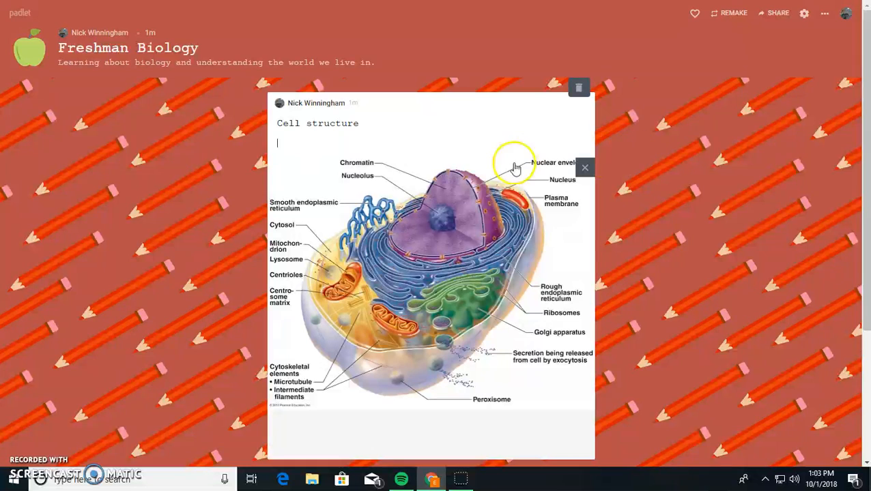
type("This is what an animal cell structure looks like")
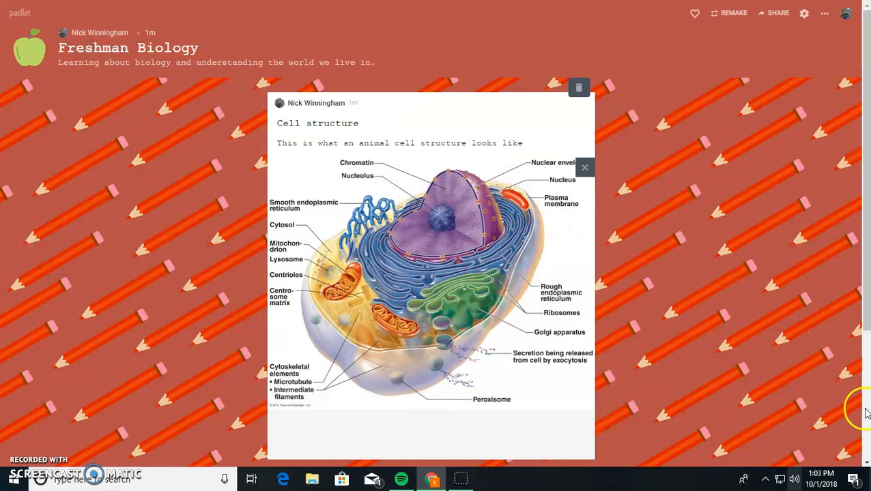
left_click(738, 239)
scroll(610, 287, "down", 1)
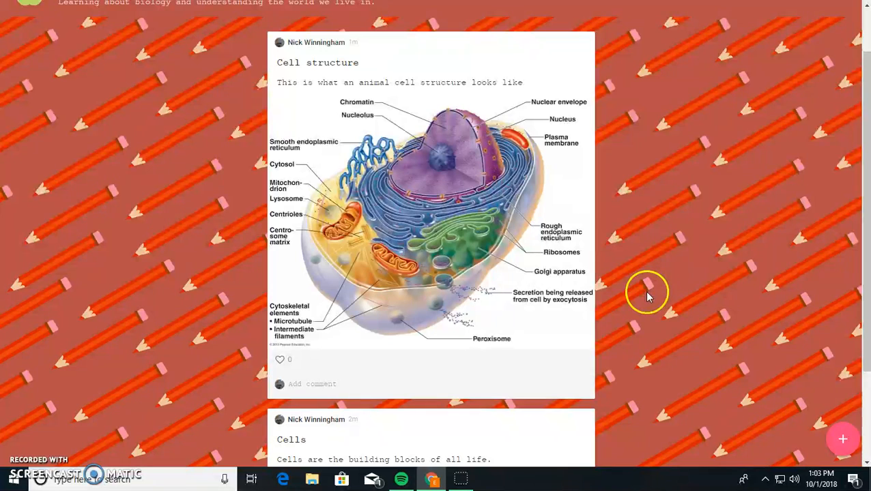
left_click(842, 439)
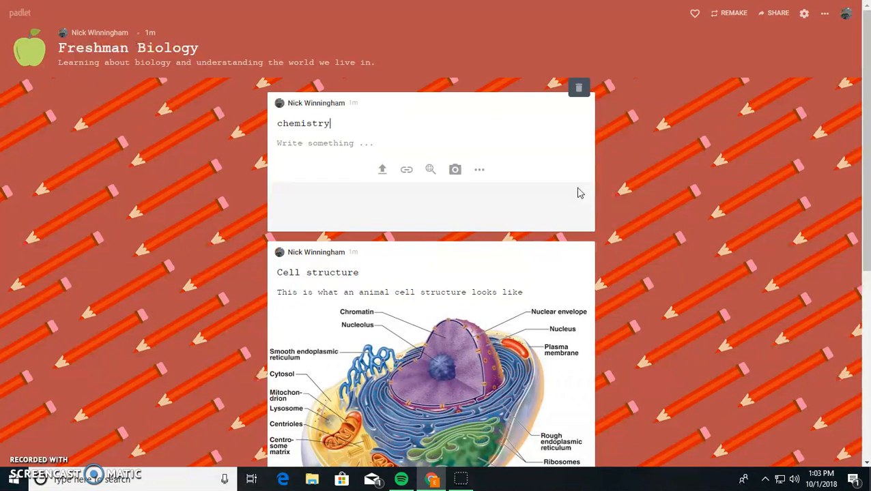
left_click(603, 182)
left_click(565, 90)
left_click(499, 74)
scroll(701, 222, "down", 3)
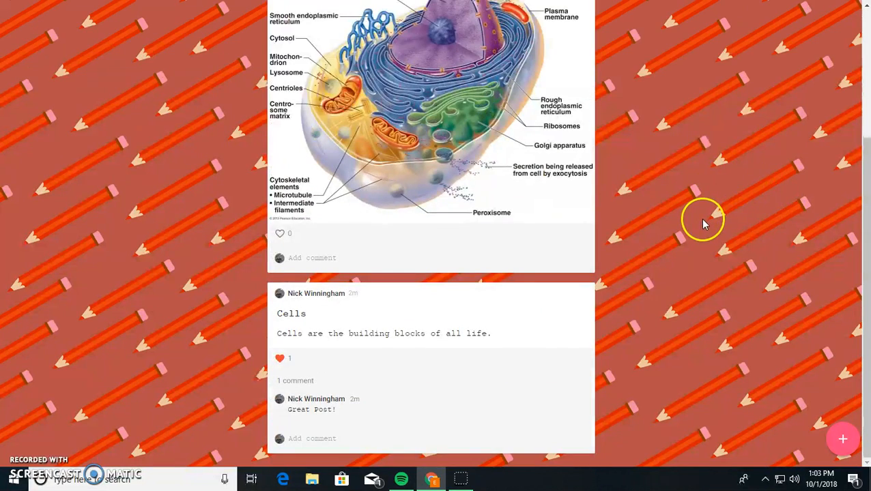
scroll(704, 225, "up", 3)
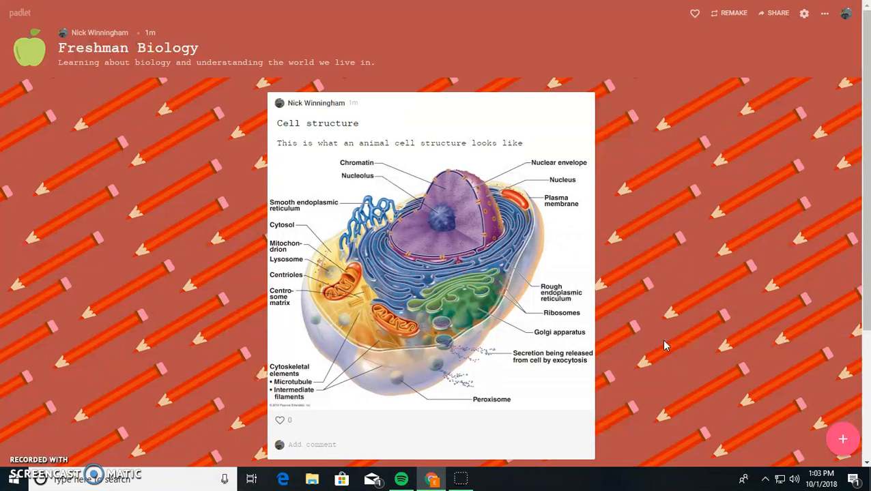
- Look at the board's Share settings, close them, and scroll through the board
left_click(769, 17)
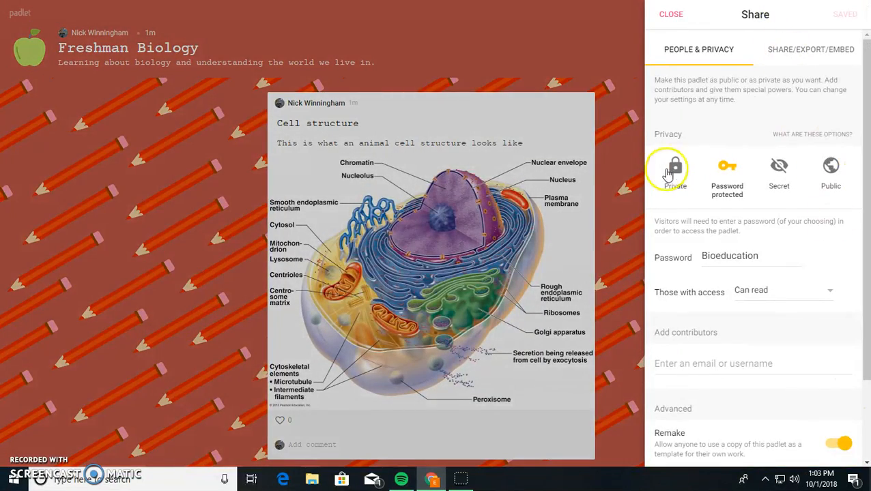
left_click(621, 196)
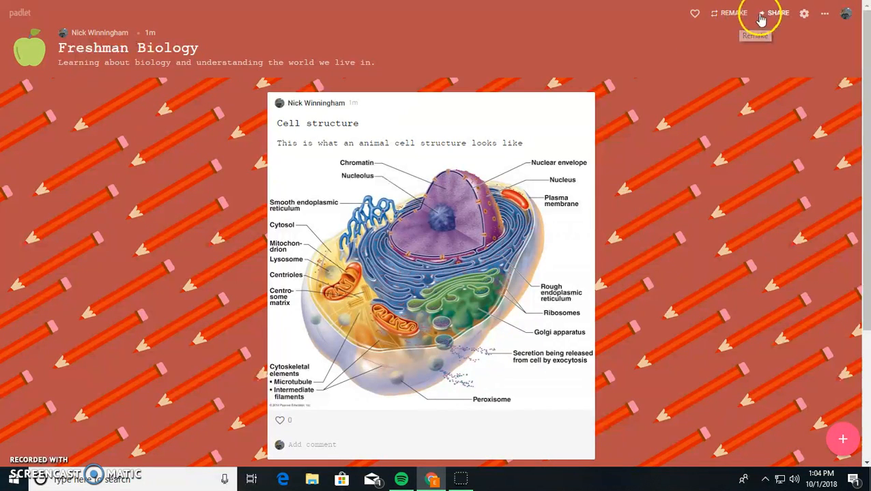
scroll(610, 240, "down", 3)
scroll(609, 239, "up", 3)
scroll(610, 234, "down", 2)
scroll(611, 232, "up", 2)
scroll(618, 229, "down", 3)
scroll(623, 213, "up", 3)
scroll(596, 235, "down", 2)
scroll(600, 217, "up", 2)
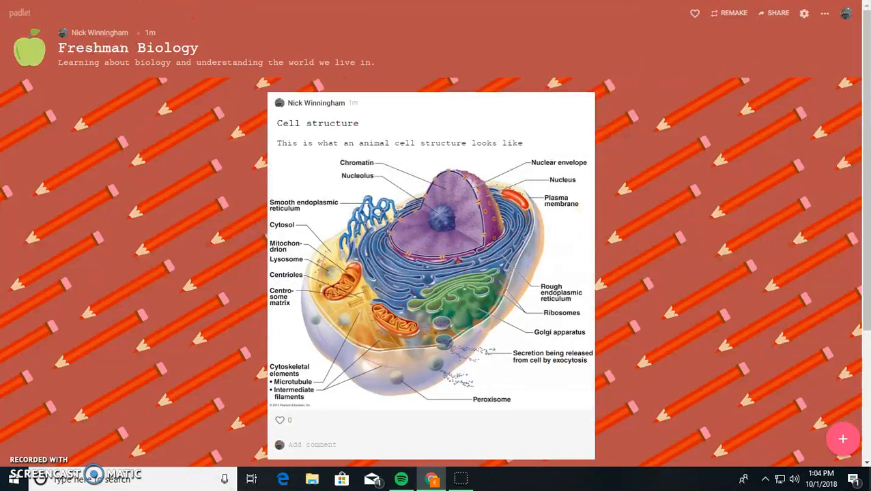
- Change the board's format to Wall from the options menu
left_click(824, 13)
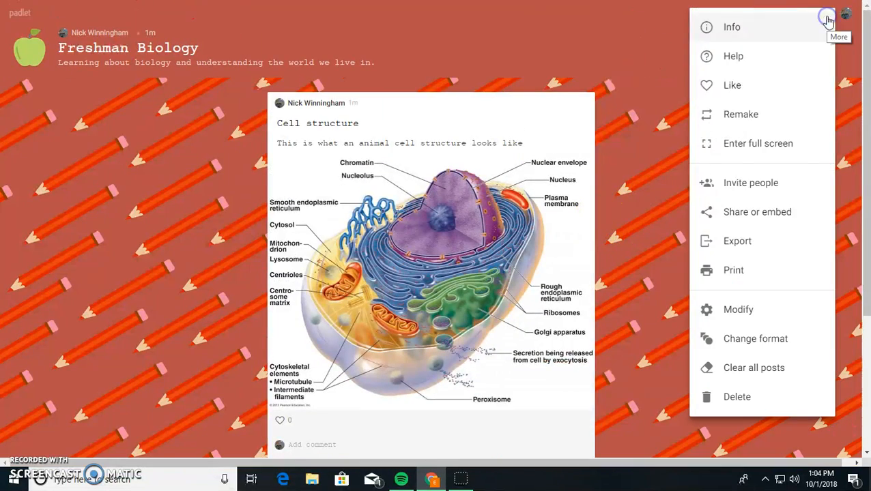
left_click(763, 339)
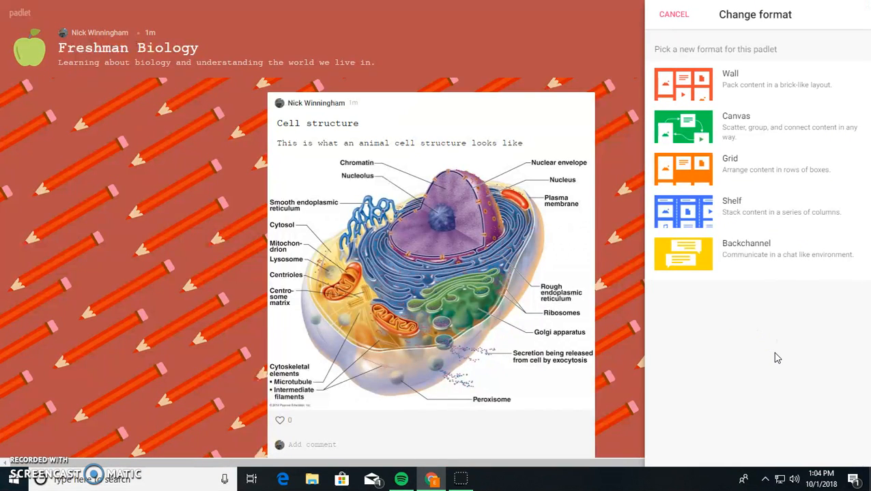
left_click(758, 80)
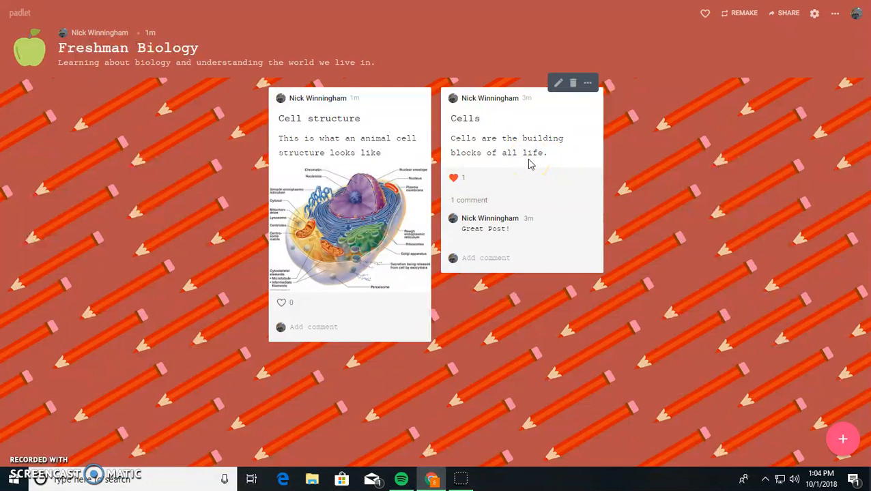
- Drag the Cells post to the front, then drag Cell structure back ahead of it
left_click_drag(549, 147, 560, 179)
left_click_drag(530, 152, 218, 185)
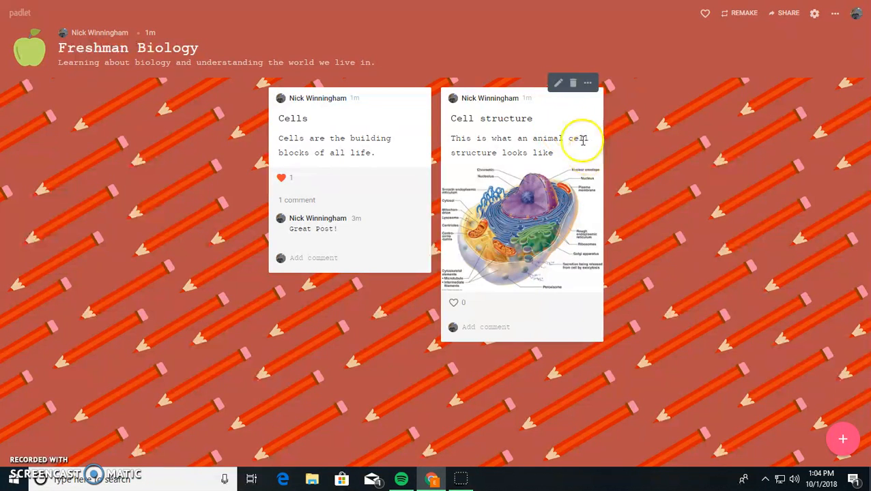
left_click_drag(600, 174, 147, 225)
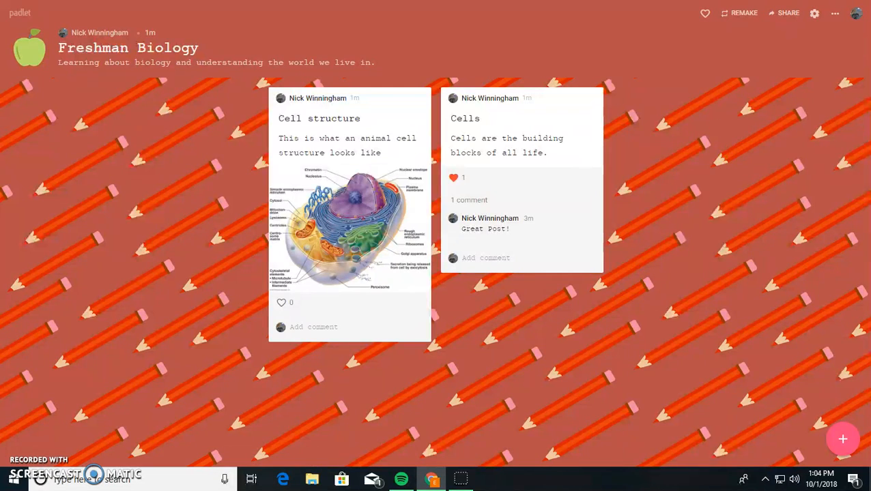
- Open the board's options menu, close it, and open it again
left_click(834, 13)
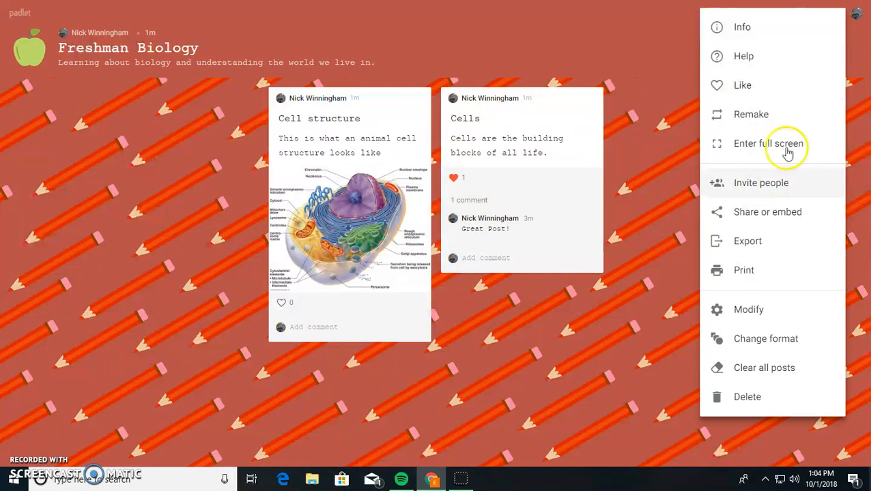
left_click(612, 387)
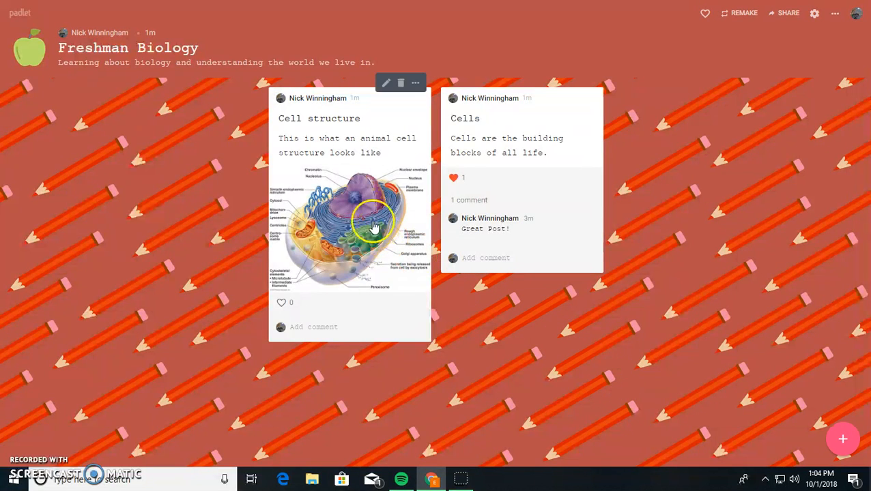
left_click(833, 13)
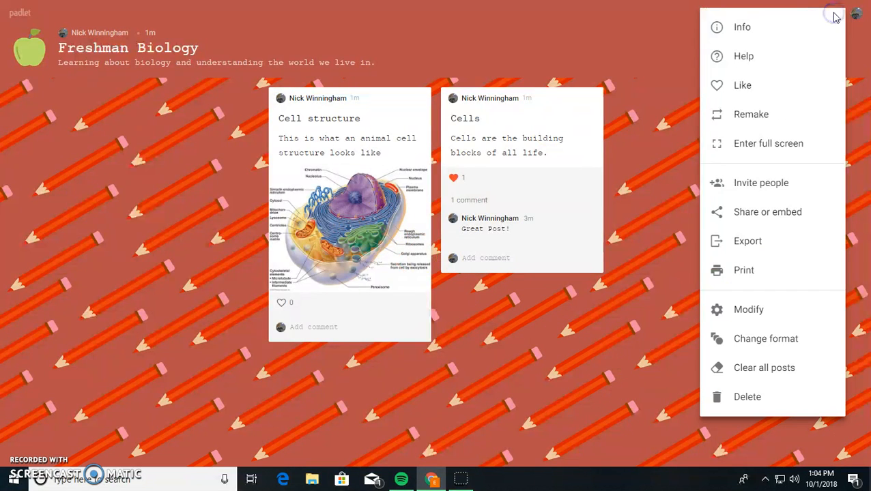
- Change the board's format to Stream and scroll down to check the post order
left_click(748, 345)
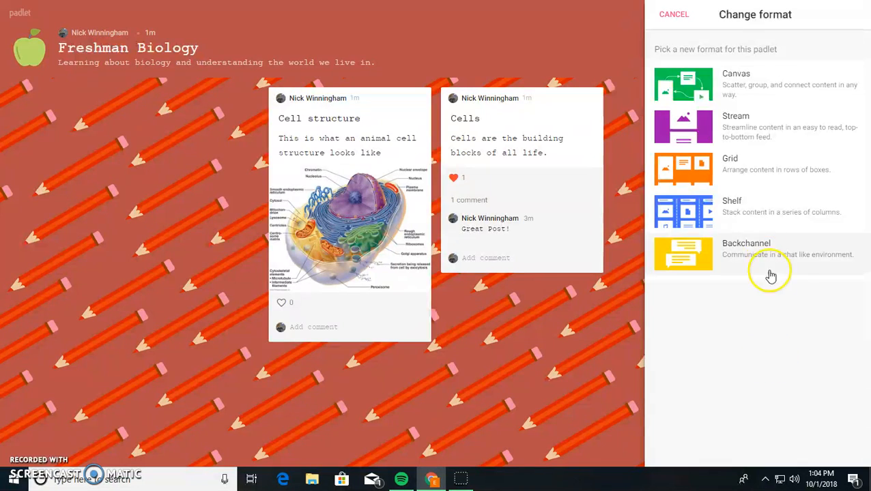
left_click(737, 120)
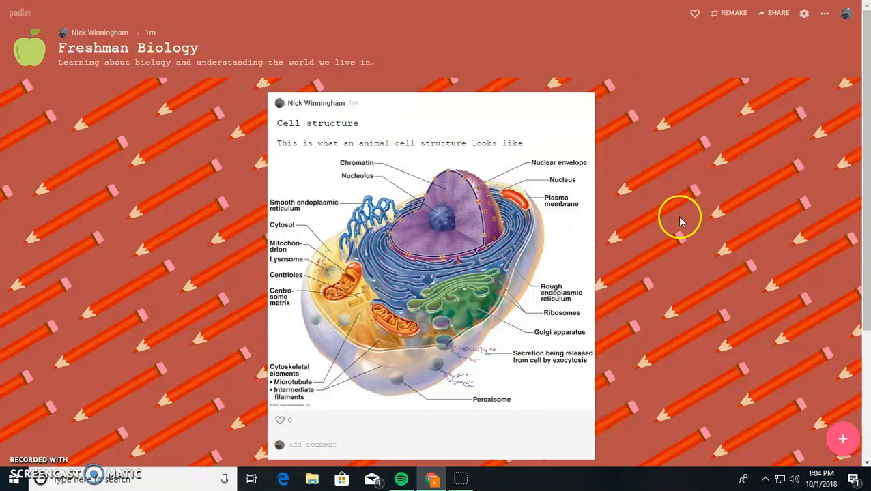
scroll(680, 236, "down", 3)
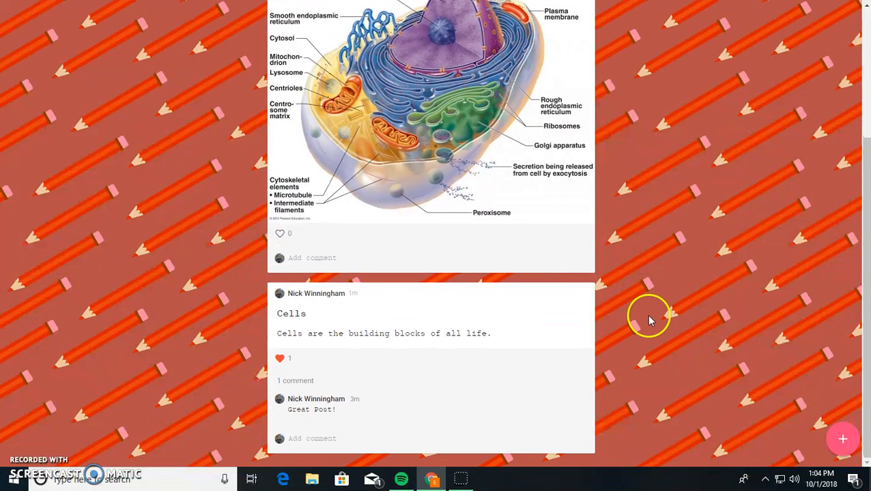